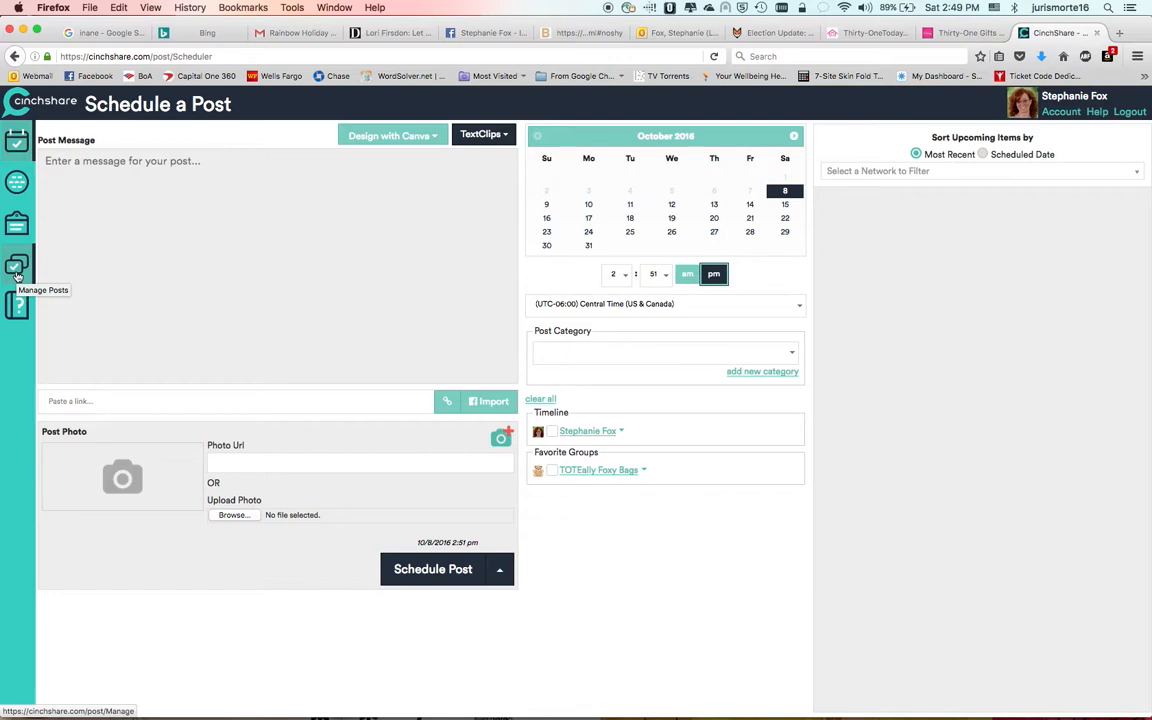
Open the Manage Posts history and look through the previously published party posts
left_click(16, 272)
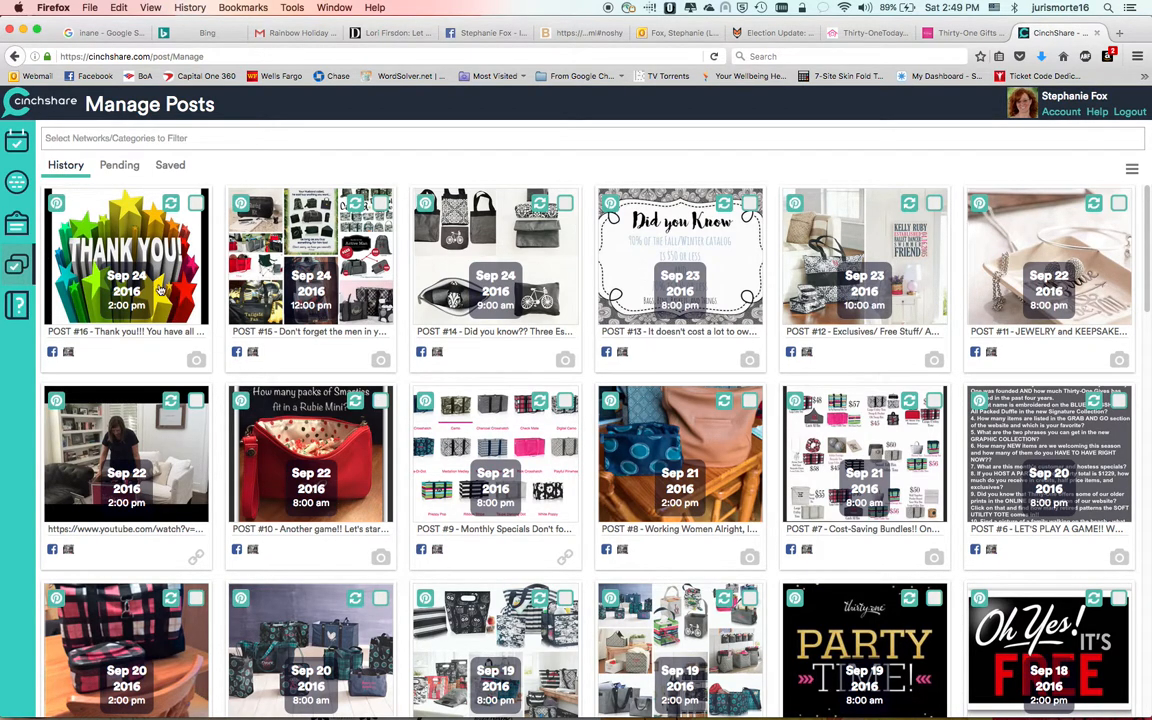
scroll(170, 380, "down", 2)
scroll(183, 413, "down", 4)
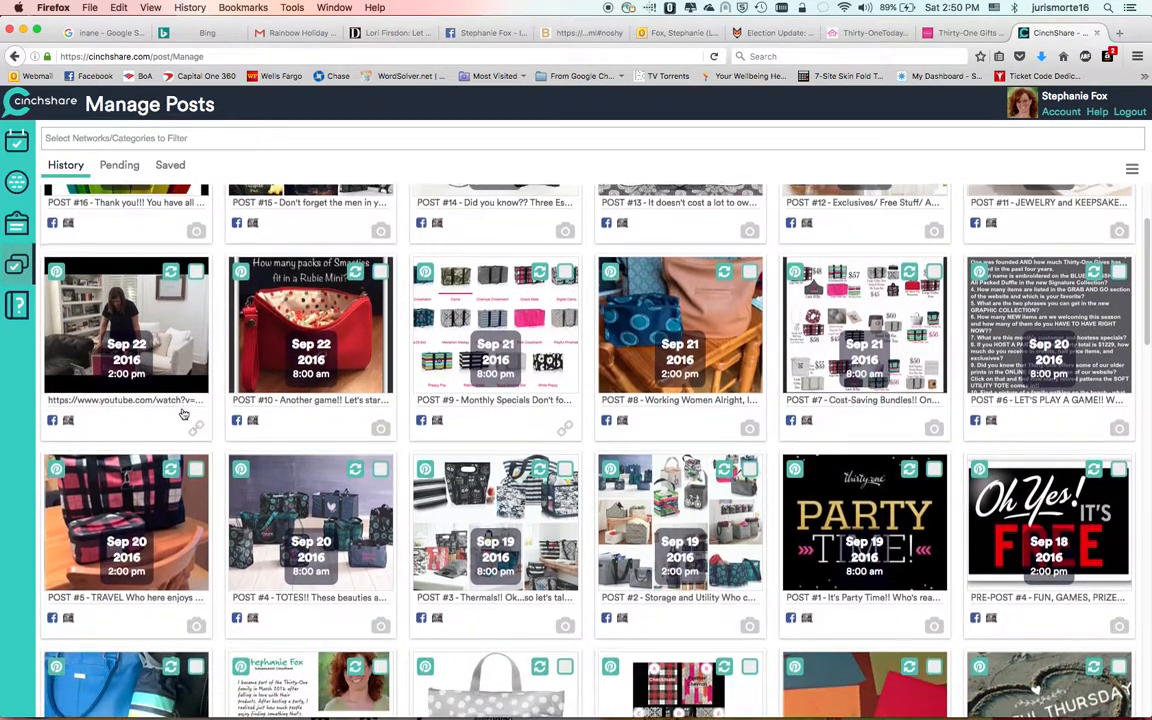
scroll(183, 413, "down", 4)
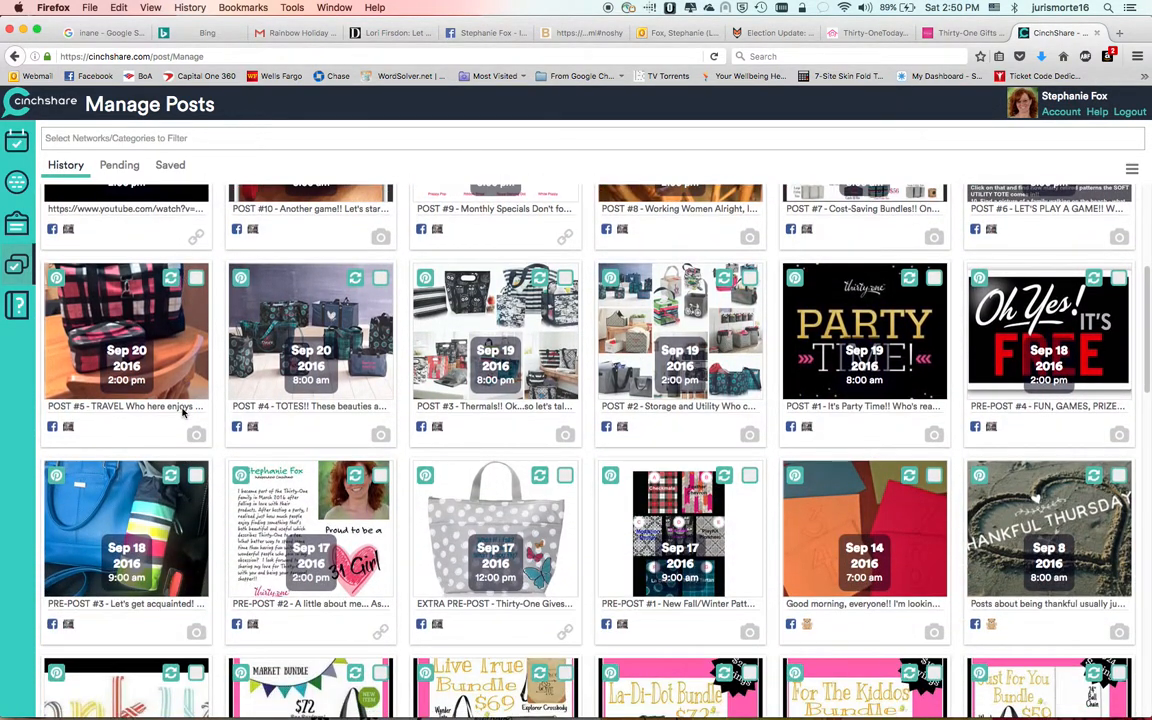
scroll(530, 578, "down", 2)
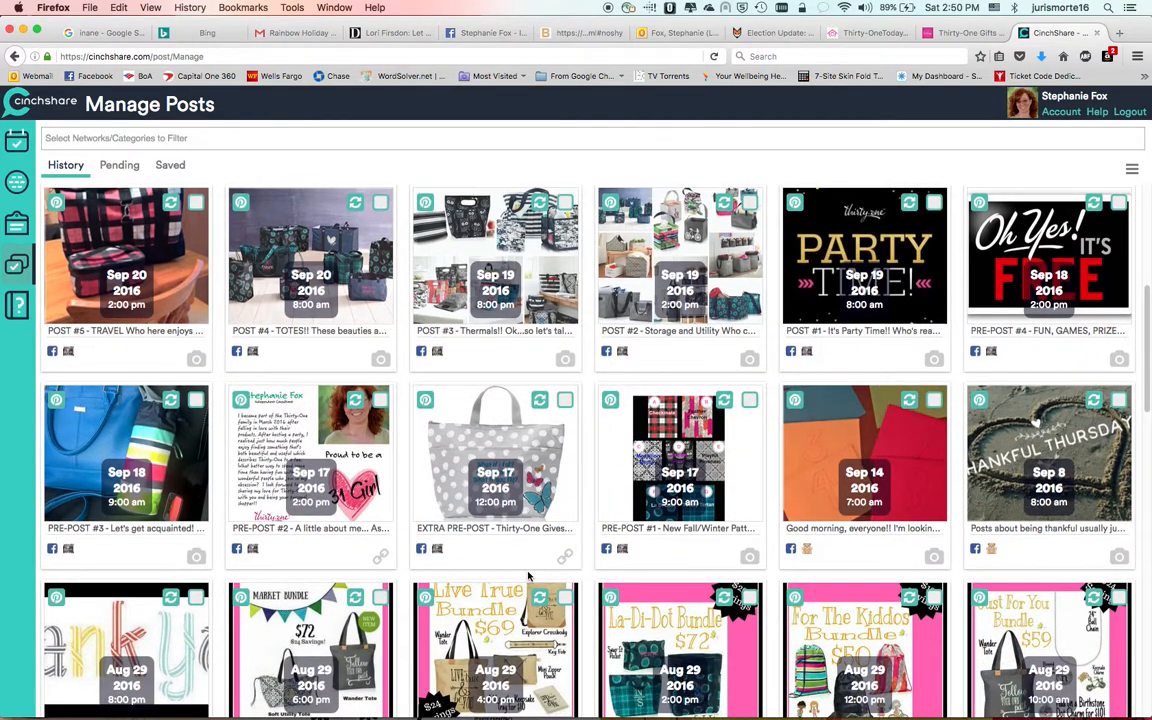
scroll(838, 484, "down", 2)
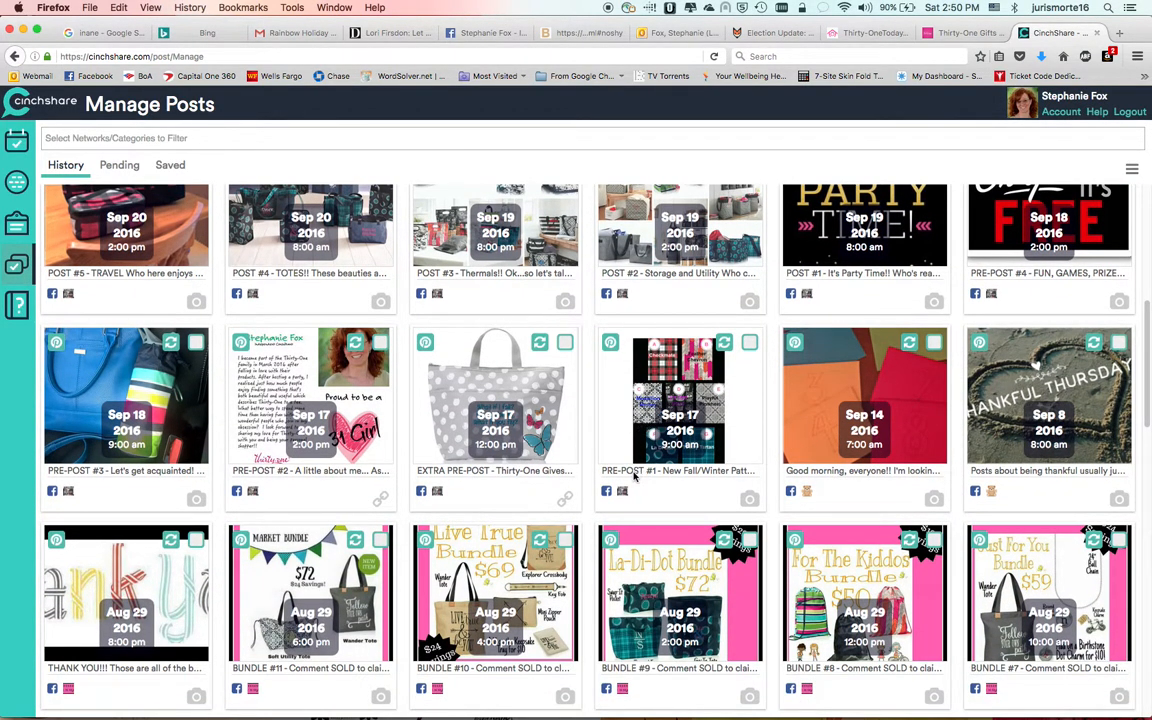
scroll(535, 443, "up", 10)
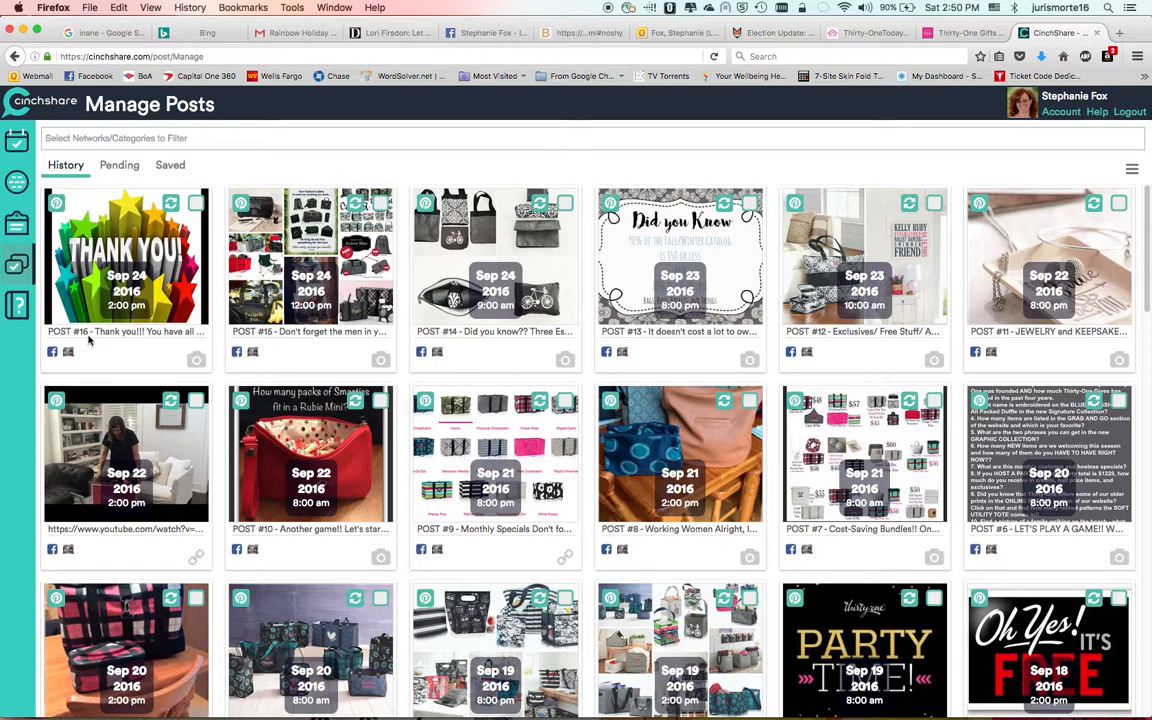
Select the ten history posts from PRE-POST #1 through POST #5, including the EXTRA PRE-POST
scroll(88, 341, "down", 5)
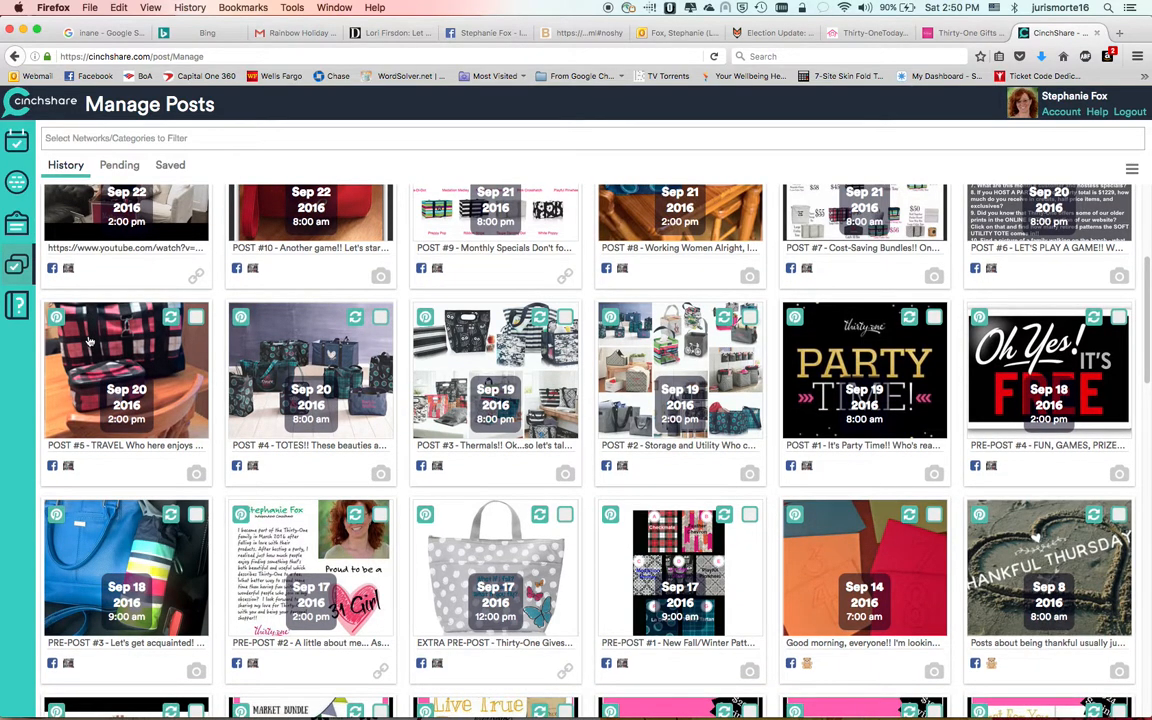
left_click(750, 515)
left_click(565, 514)
left_click(380, 514)
left_click(196, 514)
left_click(1118, 317)
left_click(933, 317)
left_click(749, 317)
left_click(565, 317)
left_click(379, 317)
left_click(196, 317)
Add POST #6 through POST #10 and the Sep 22 YouTube video post to the selection
scroll(487, 283, "up", 3)
scroll(487, 283, "up", 3)
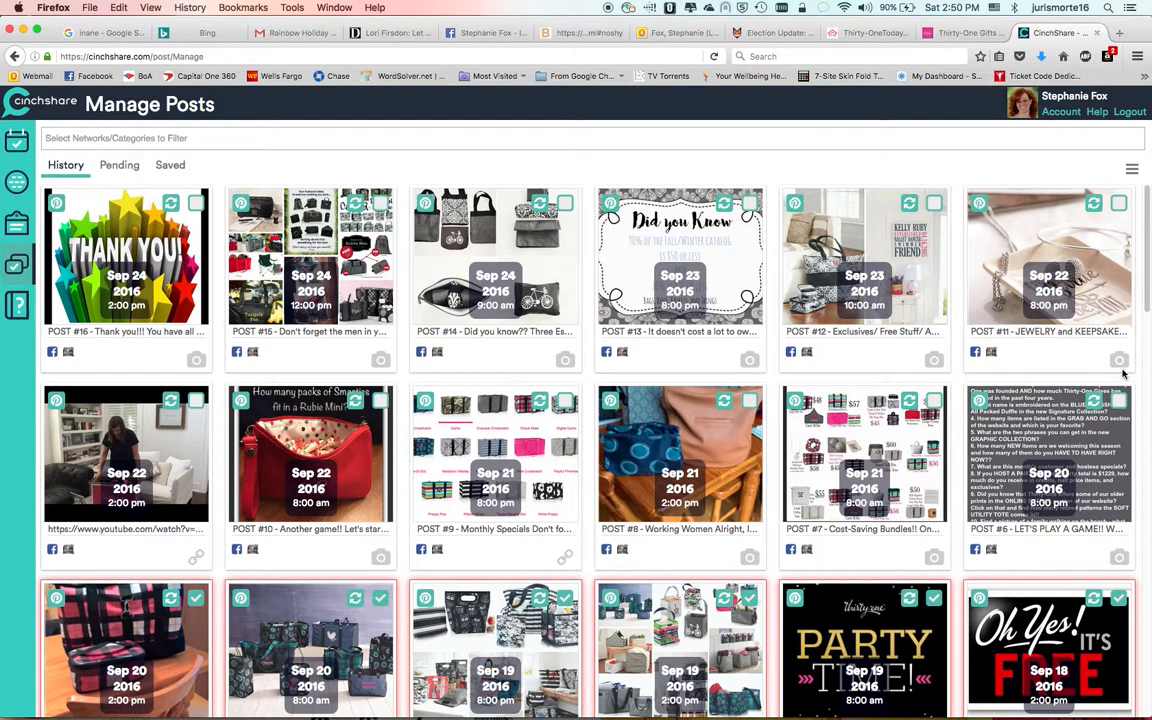
left_click(1100, 400)
left_click(933, 400)
left_click(749, 401)
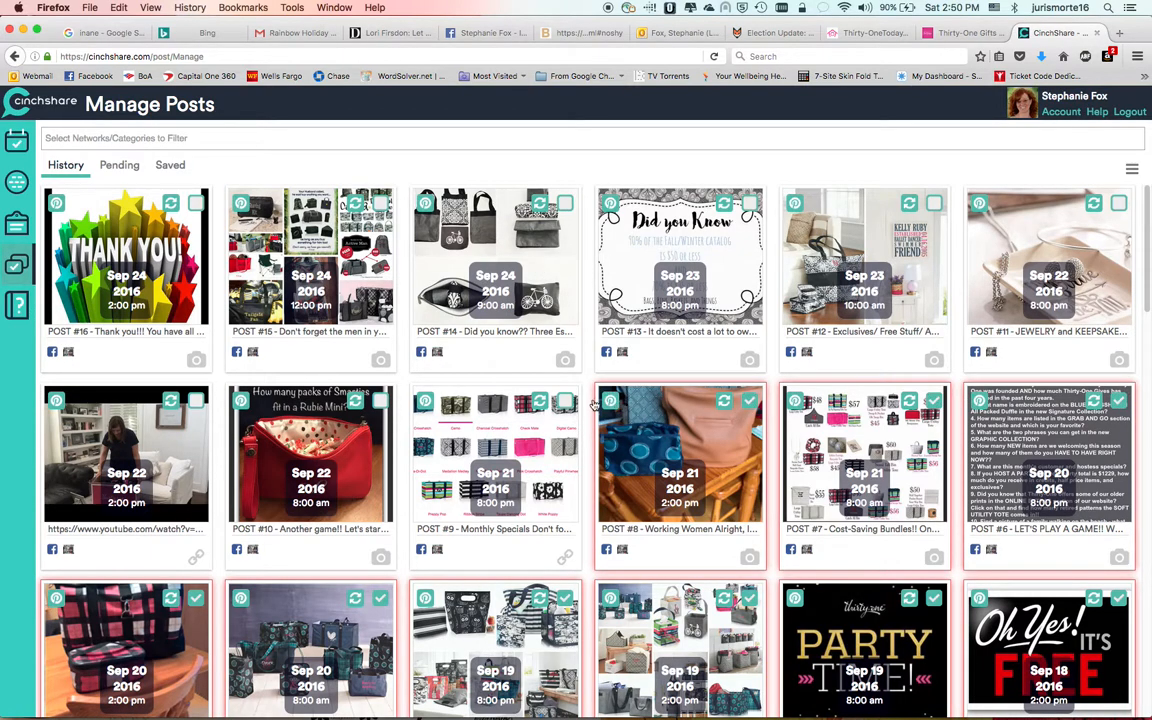
left_click(565, 401)
left_click(380, 400)
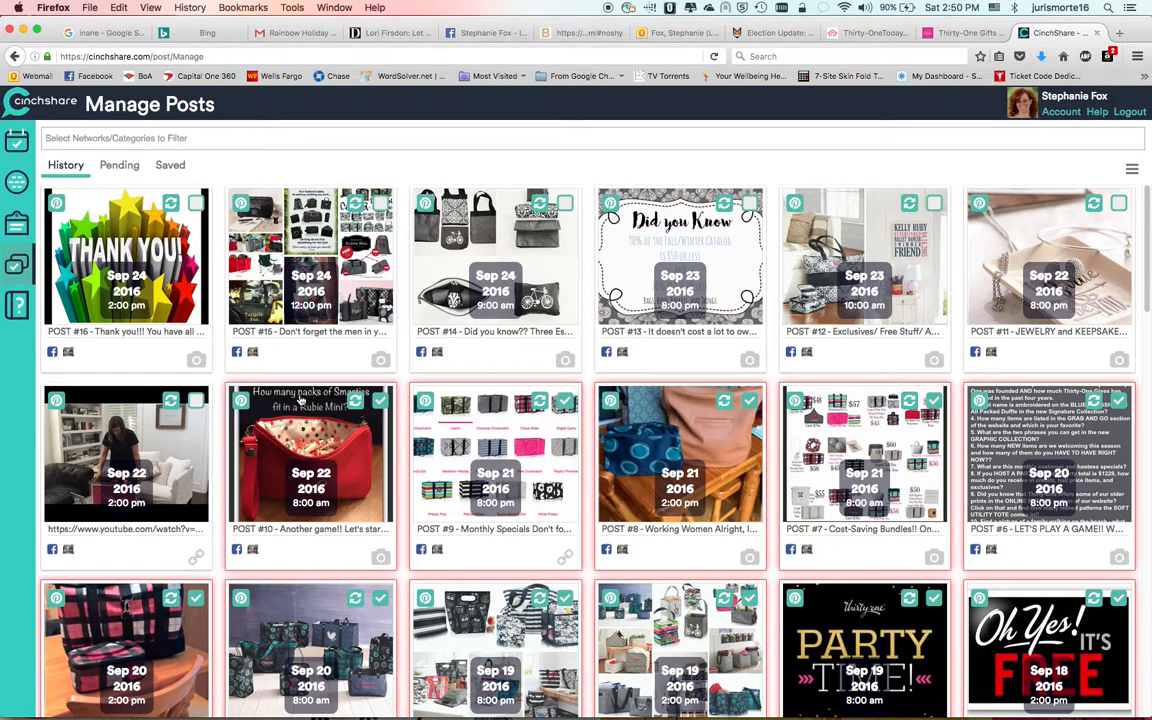
left_click(196, 400)
Add POST #11 through POST #16 to the selection, finishing with the Sep 24 thank-you post
left_click(1118, 203)
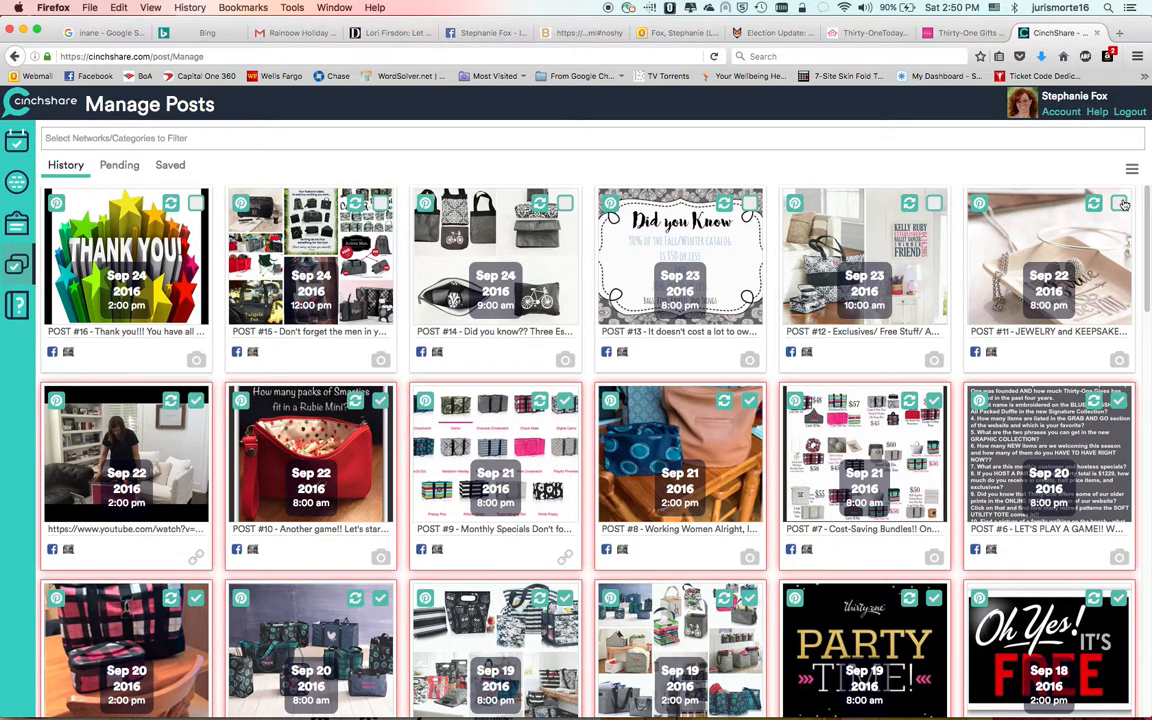
left_click(935, 205)
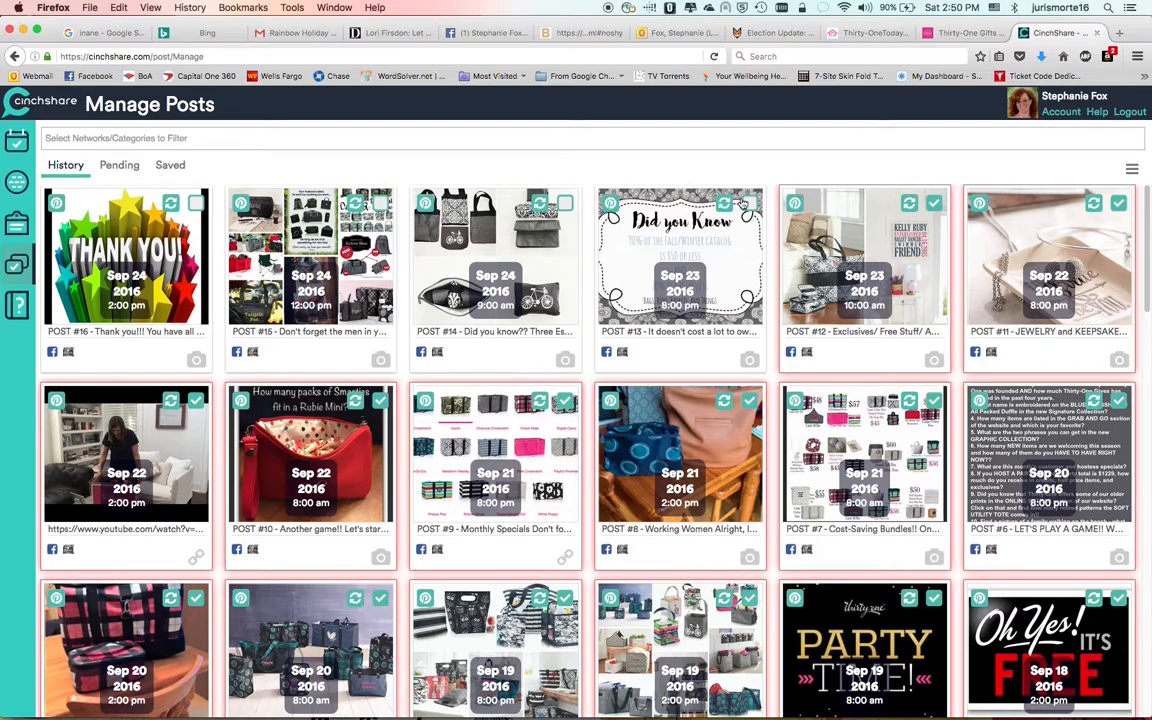
left_click(677, 190)
left_click(510, 183)
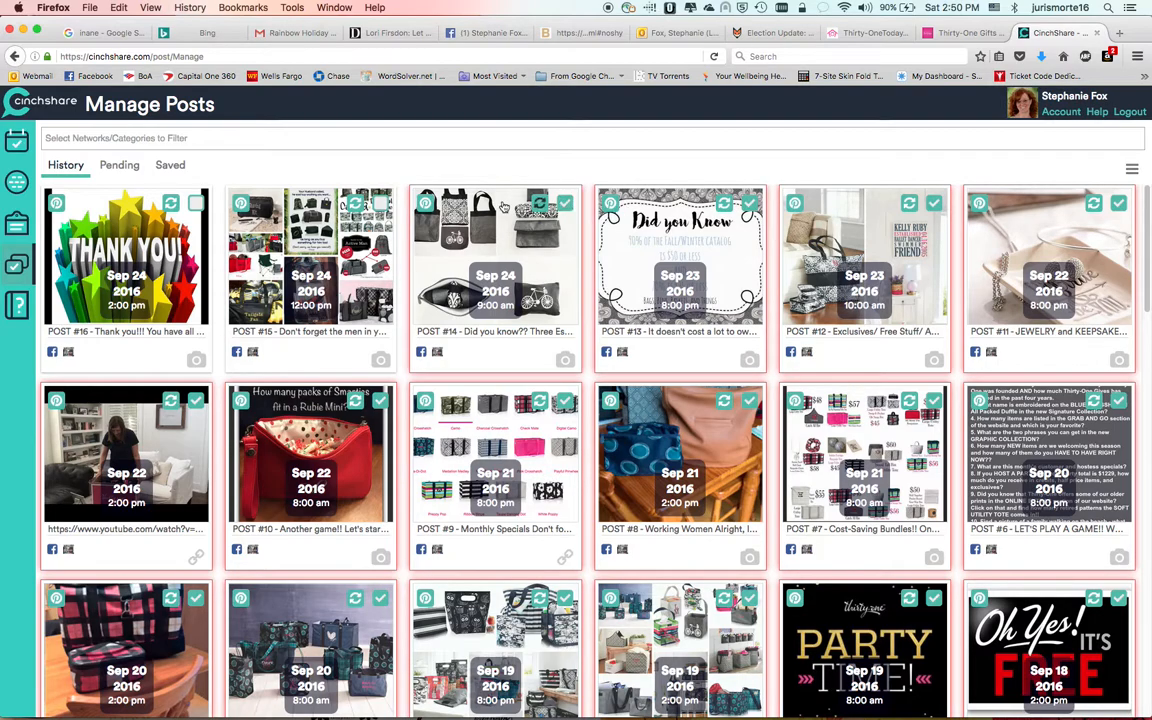
left_click(343, 186)
left_click(174, 187)
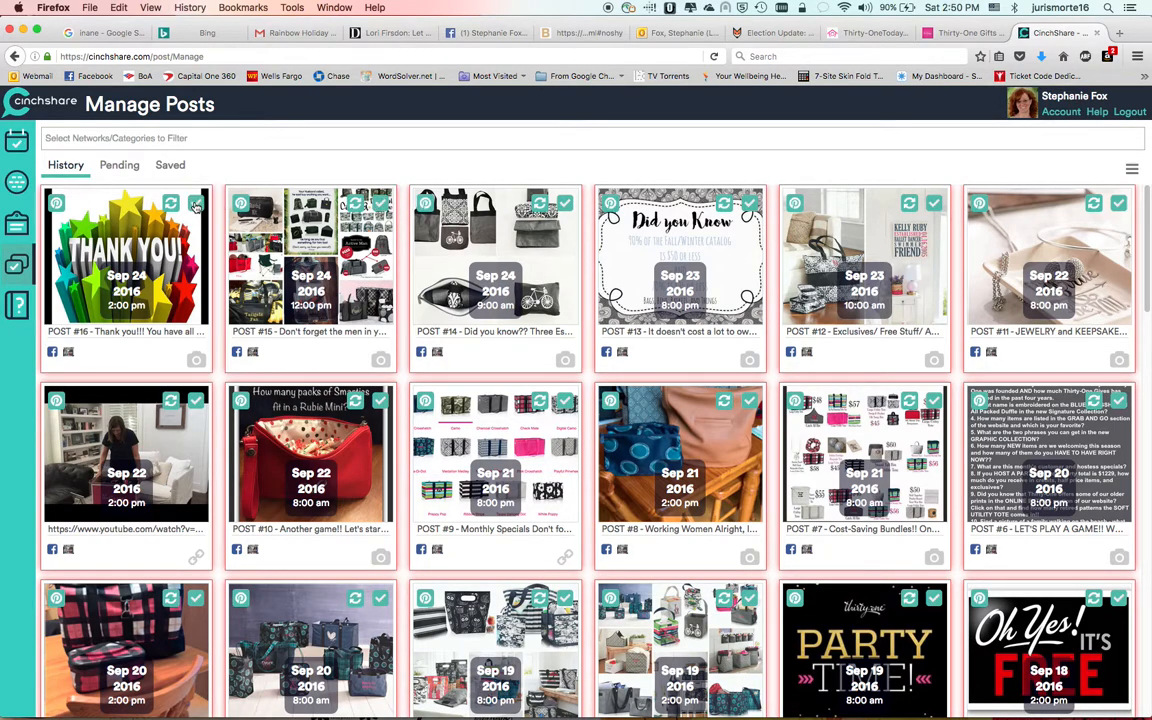
Send the selected posts to Batch Post and review the order of the batch list
left_click(1131, 172)
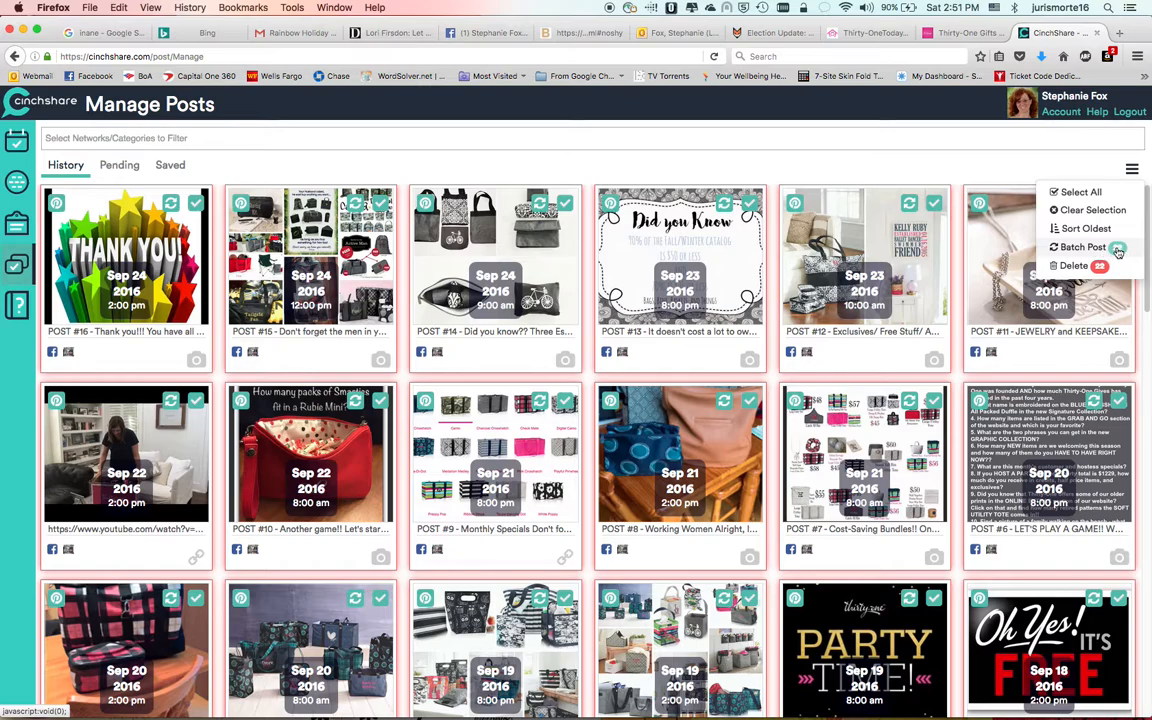
left_click(1083, 247)
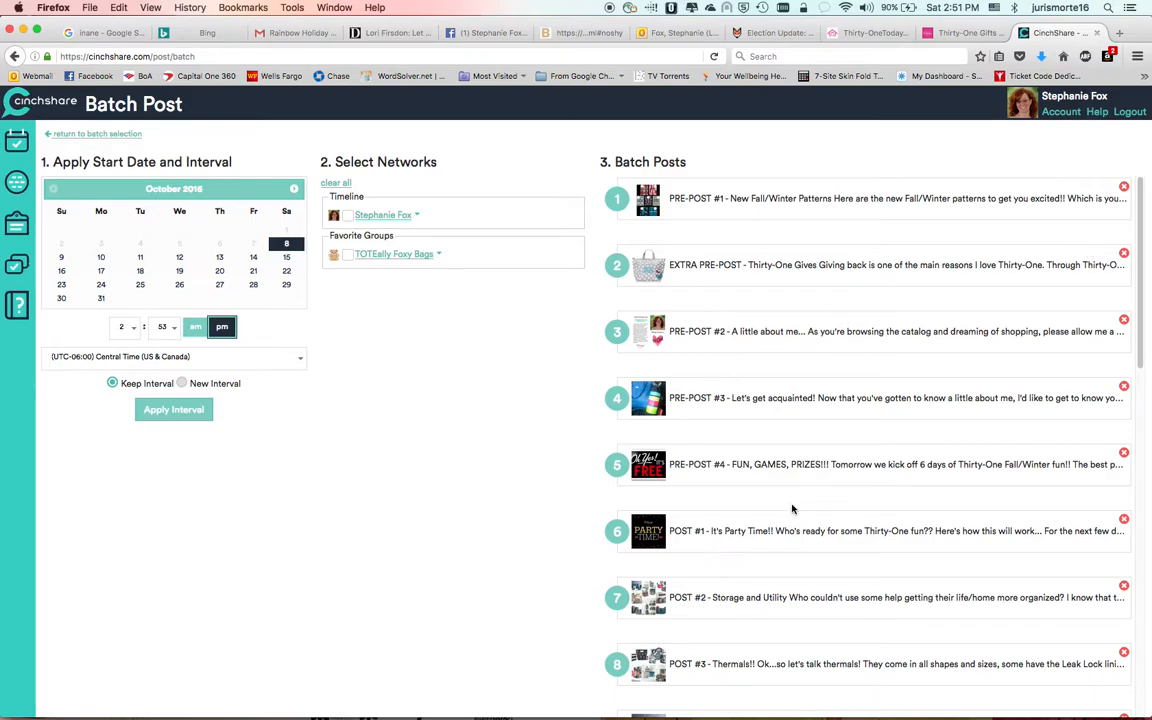
scroll(754, 467, "down", 10)
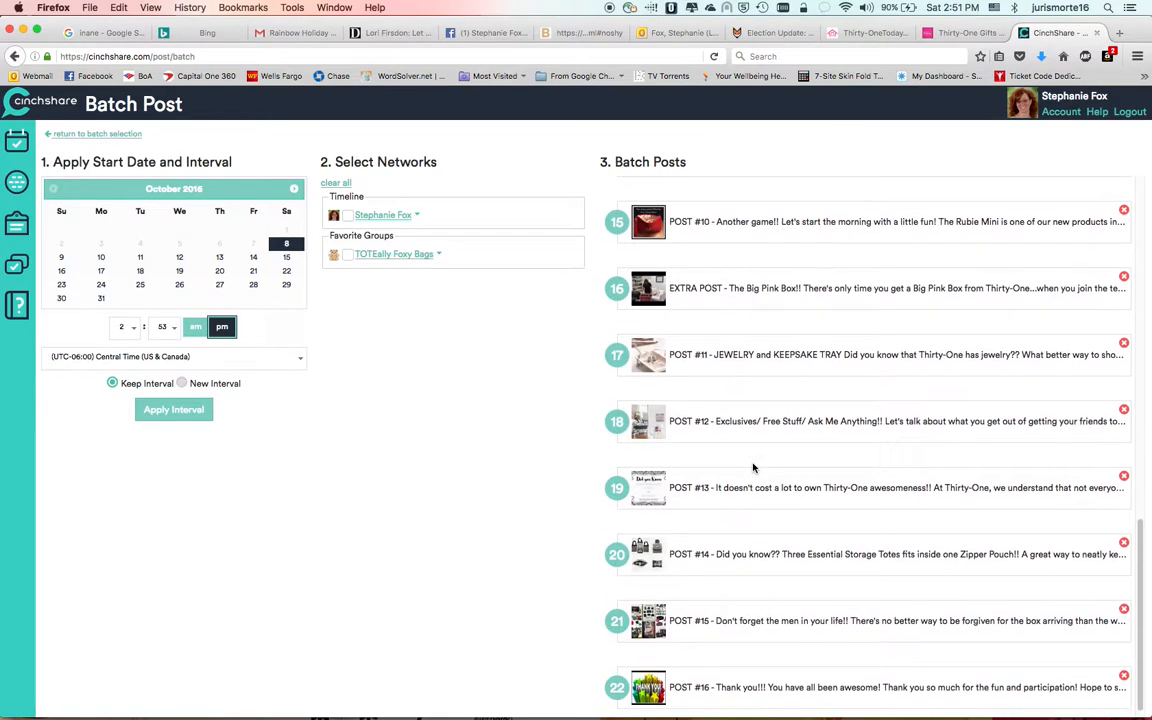
scroll(753, 470, "up", 15)
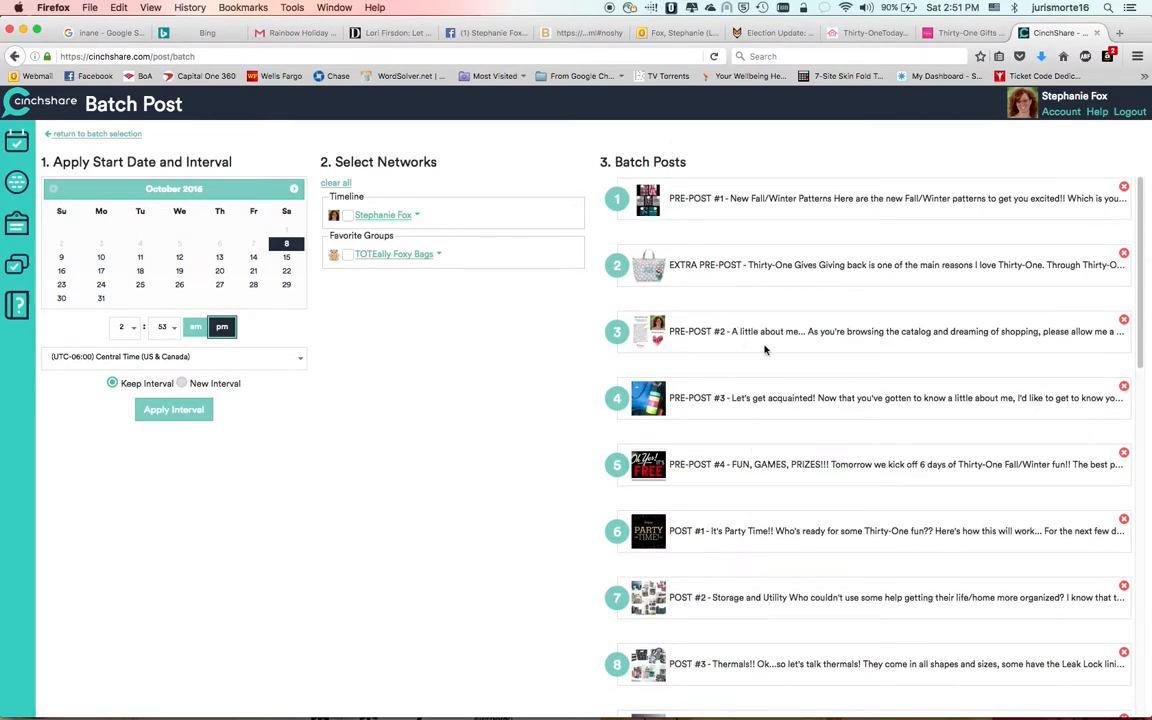
scroll(720, 483, "down", 5)
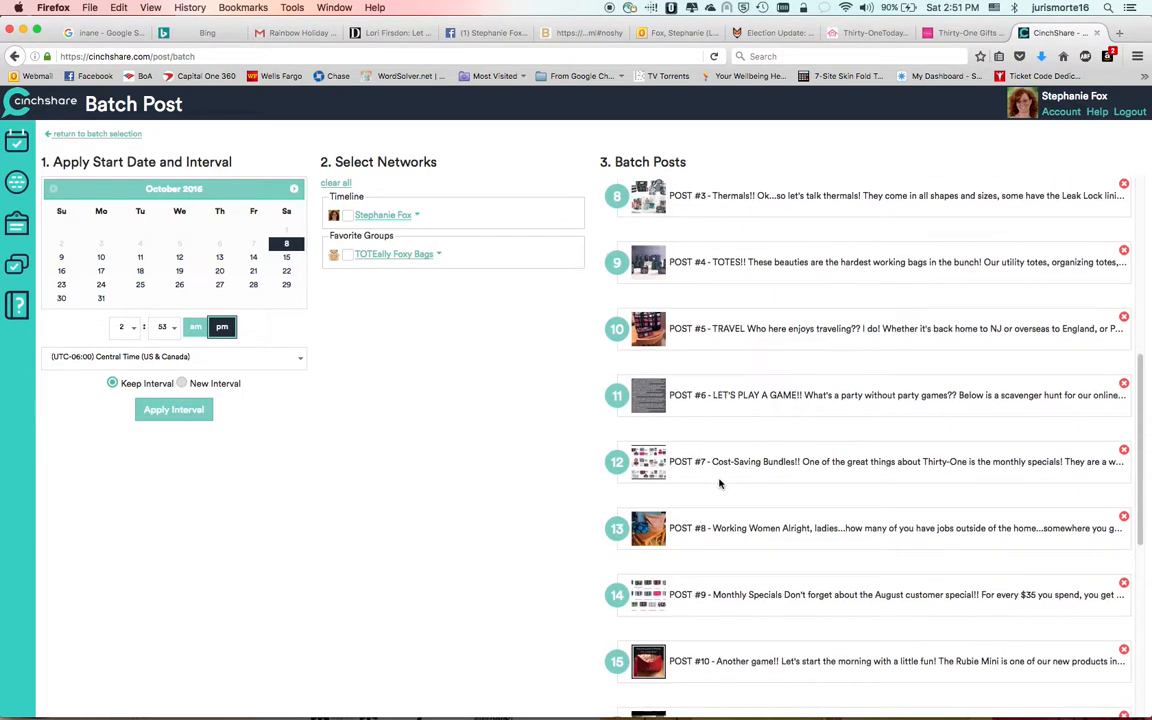
scroll(719, 483, "down", 5)
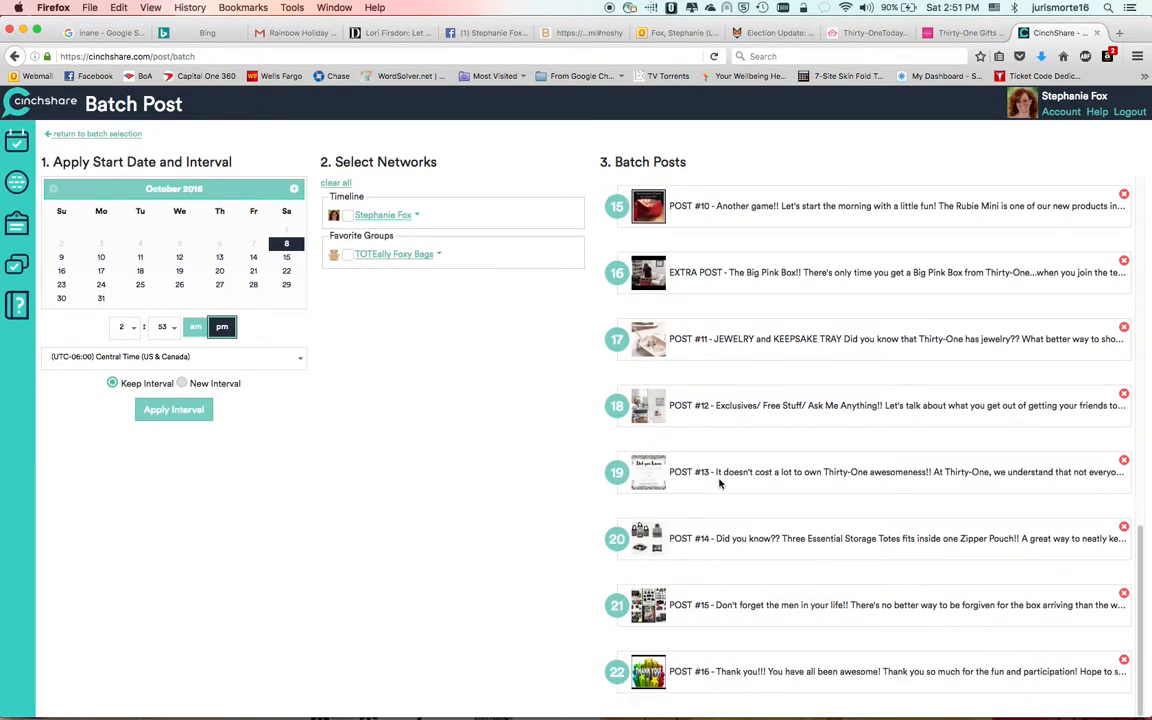
scroll(719, 483, "up", 10)
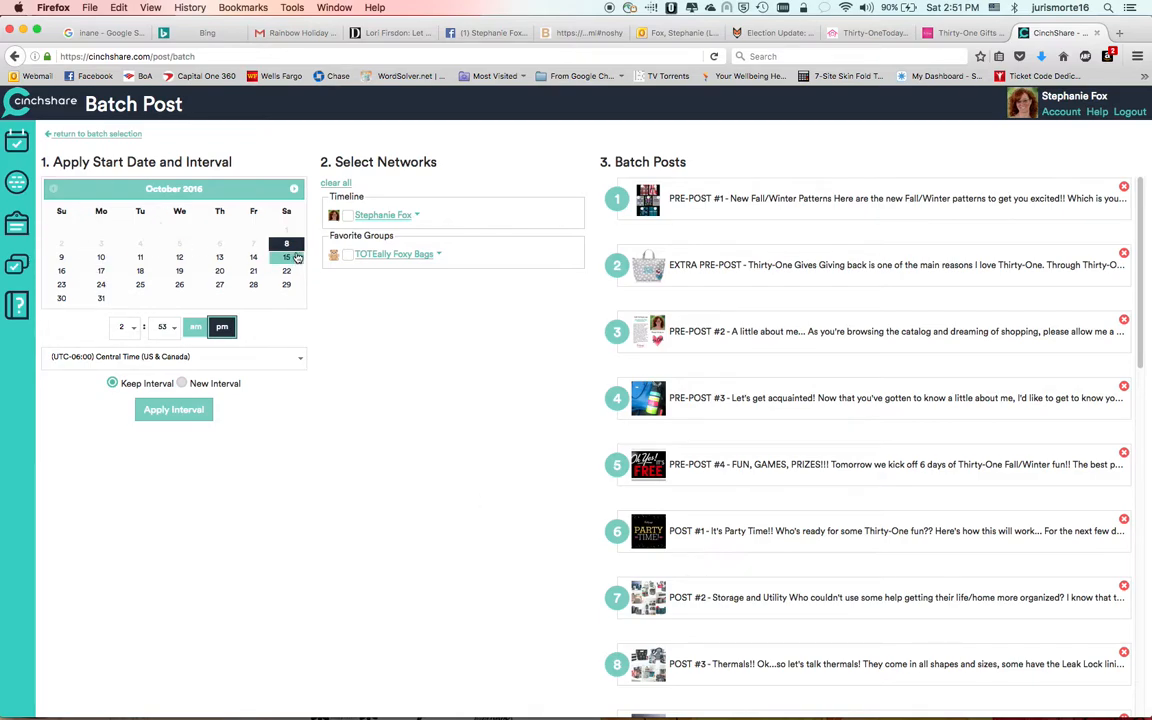
Set the batch start to October 10, 2016 at 8:00 am
left_click(103, 259)
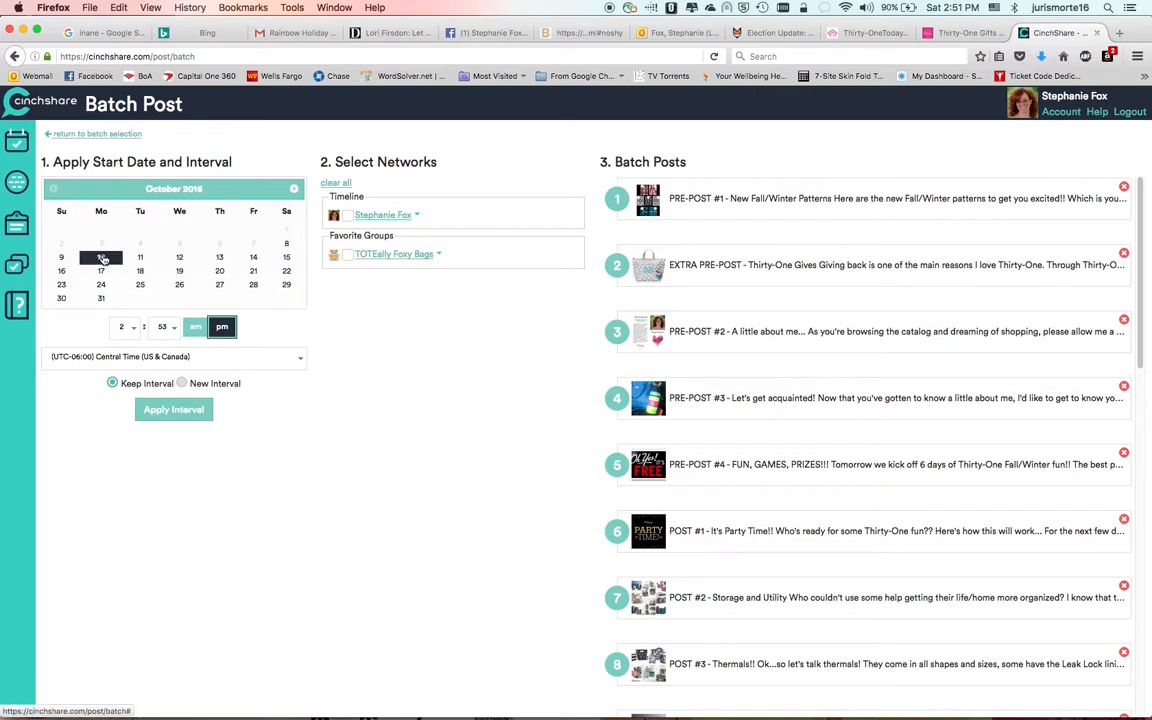
left_click(133, 329)
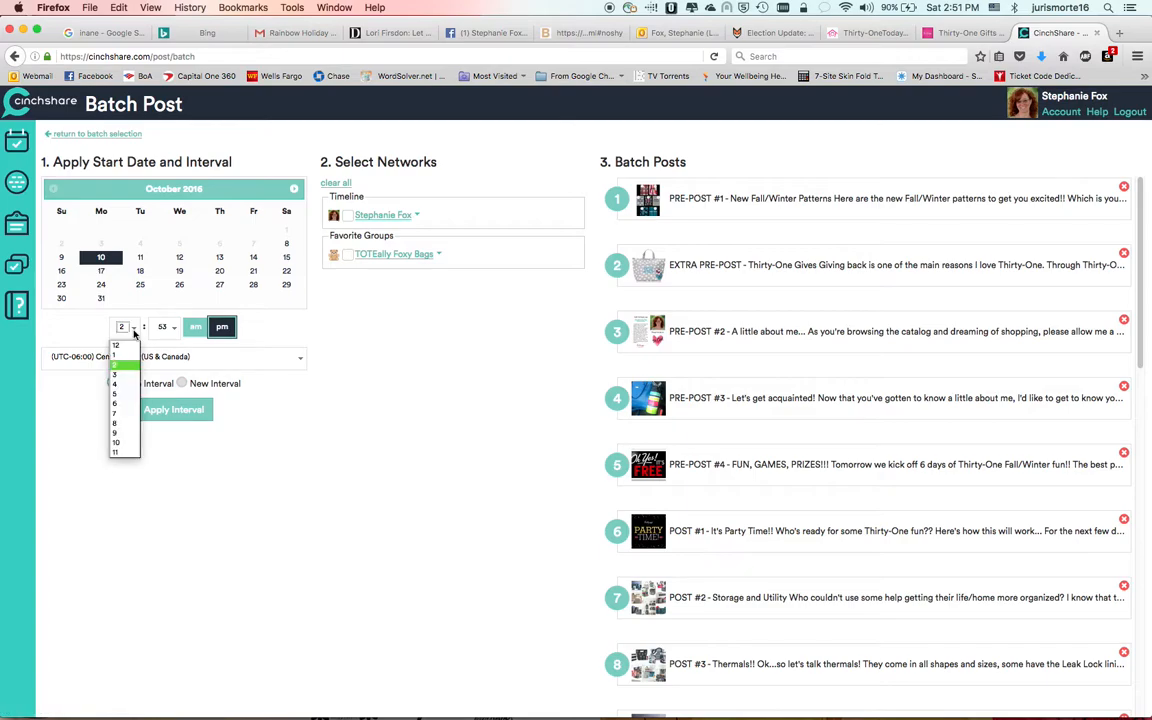
left_click(116, 422)
left_click(165, 330)
scroll(165, 340, "up", 10)
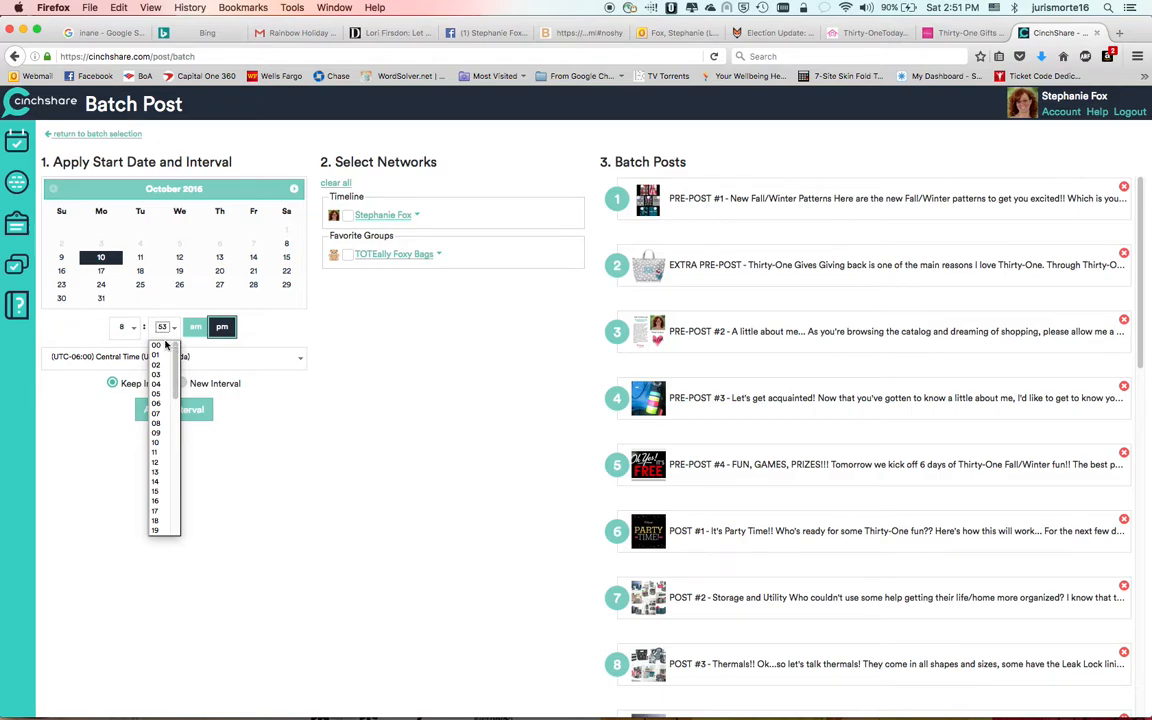
left_click(162, 345)
left_click(197, 327)
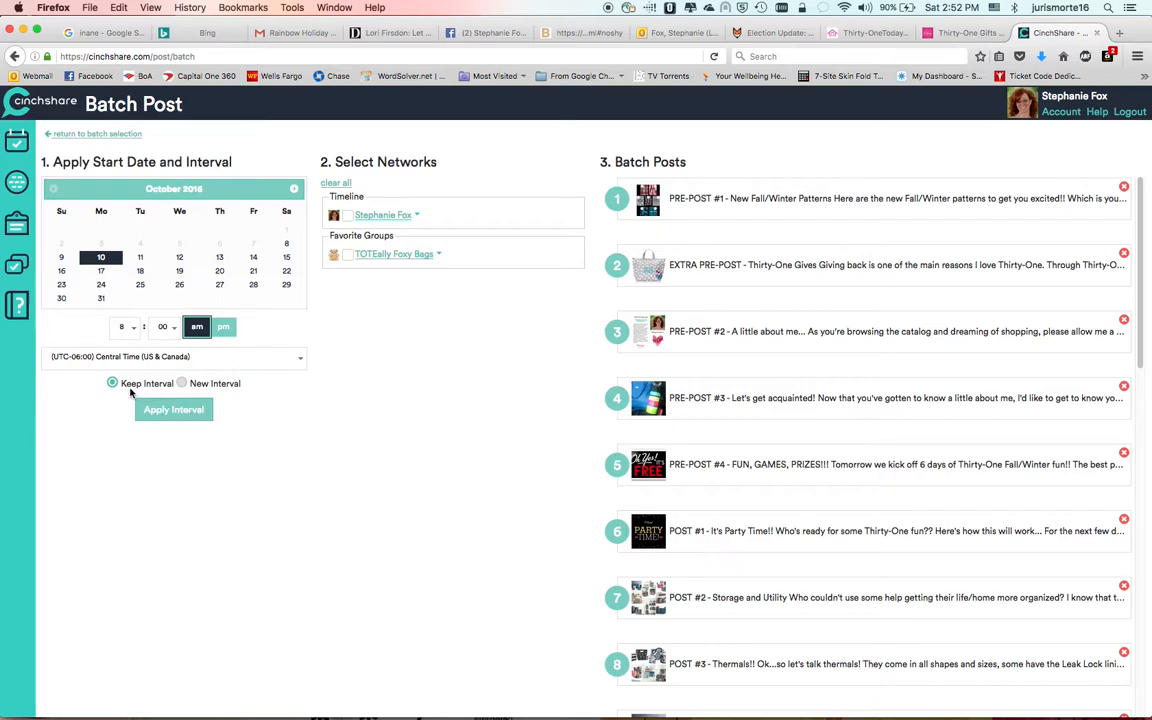
left_click(183, 384)
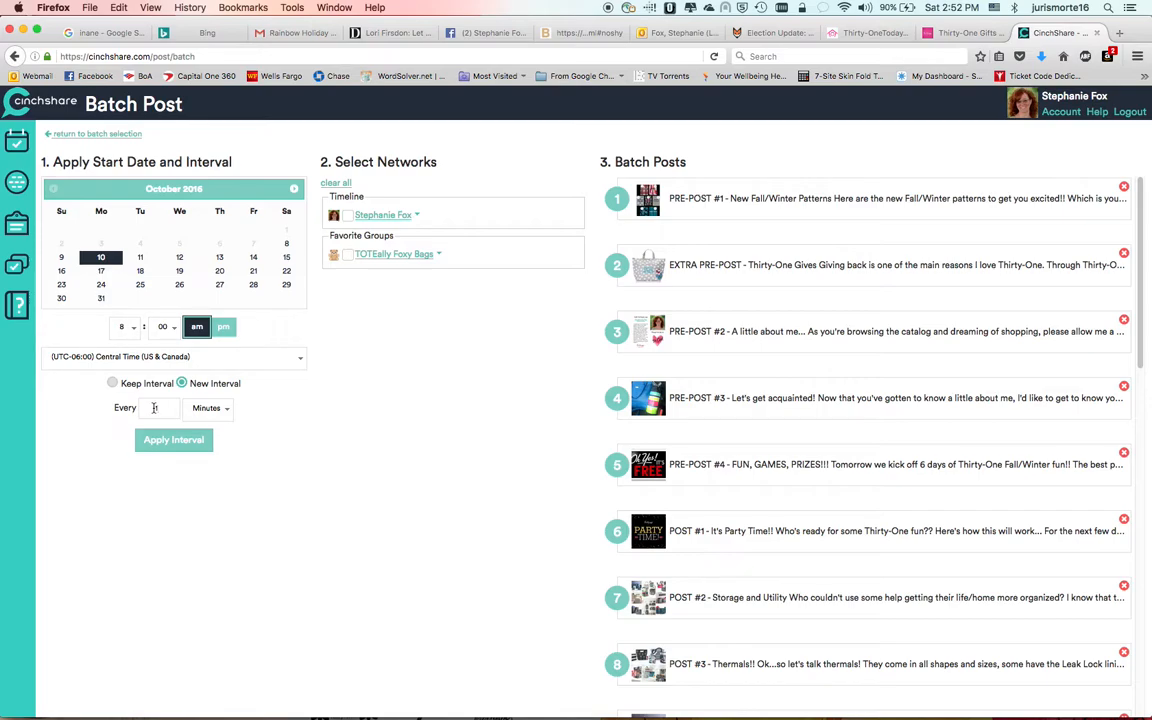
type("1")
left_click(221, 410)
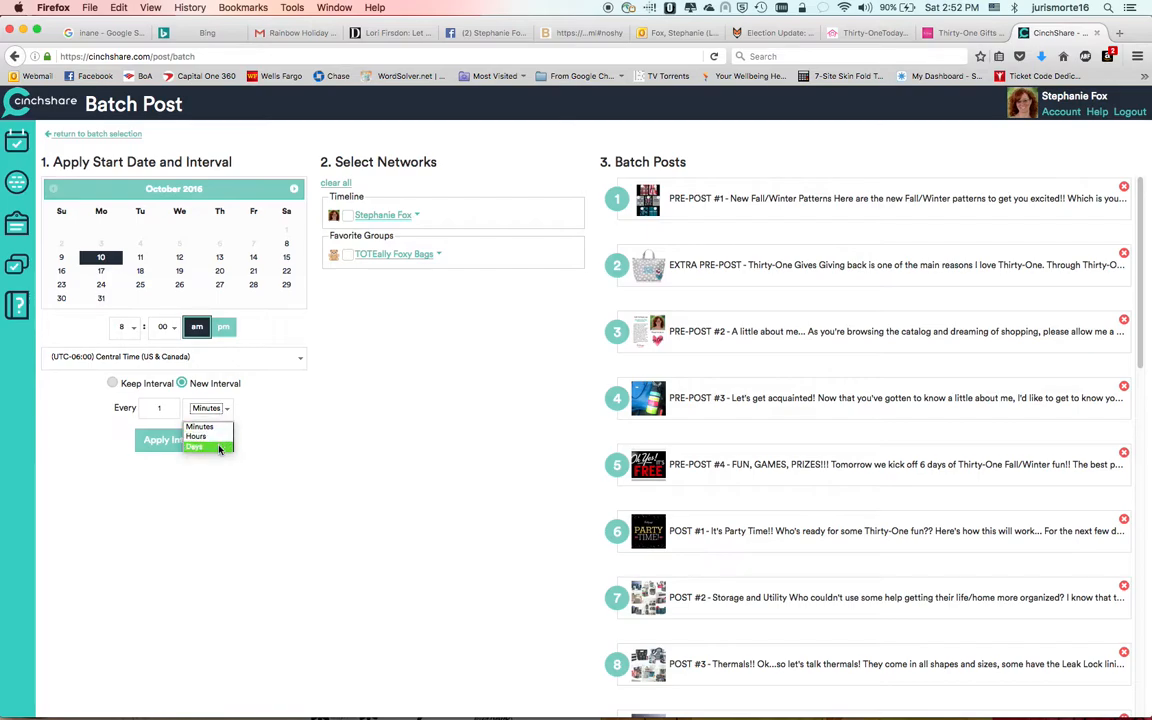
left_click(203, 426)
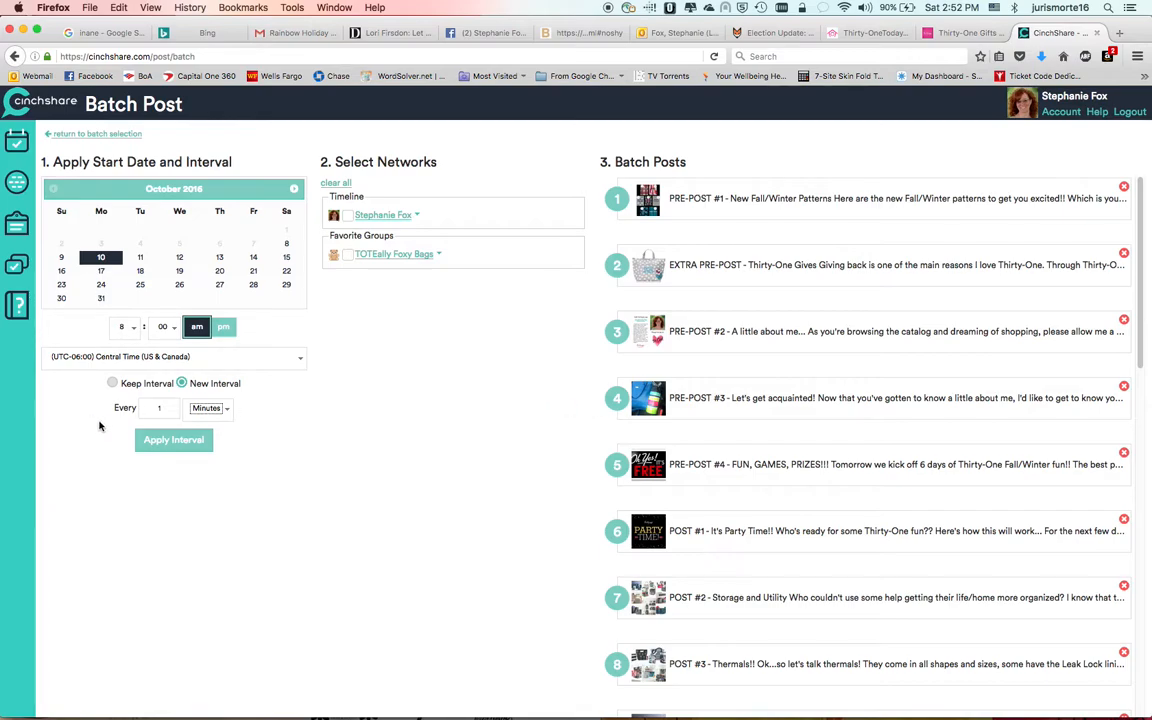
left_click(113, 384)
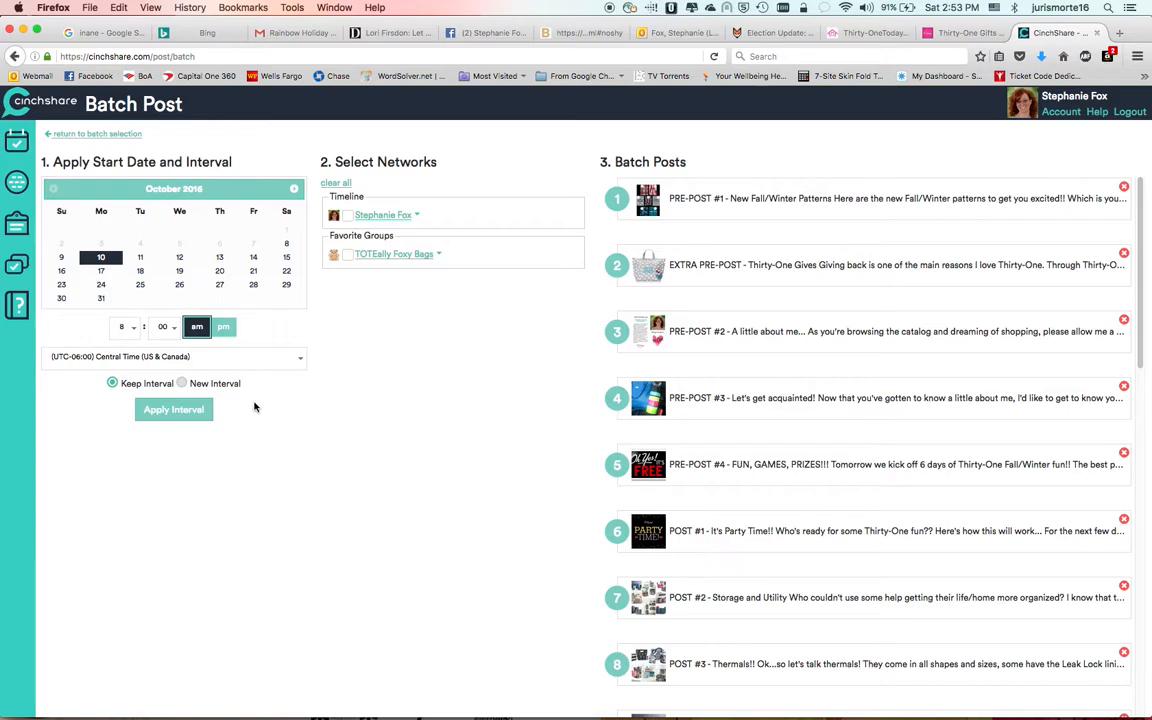
Choose the 08/28/2016 August Bundles Bash event in the TOTEally Foxy Bags group as the posting destination
left_click(379, 221)
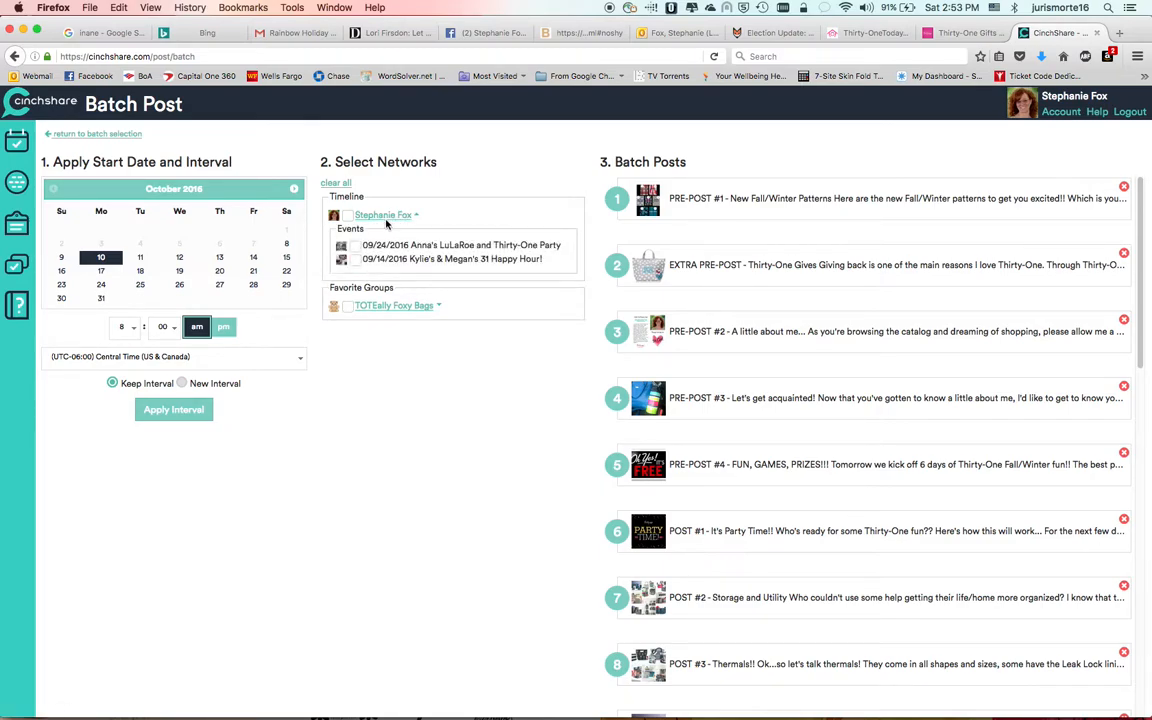
left_click(355, 260)
left_click(355, 260)
left_click(370, 309)
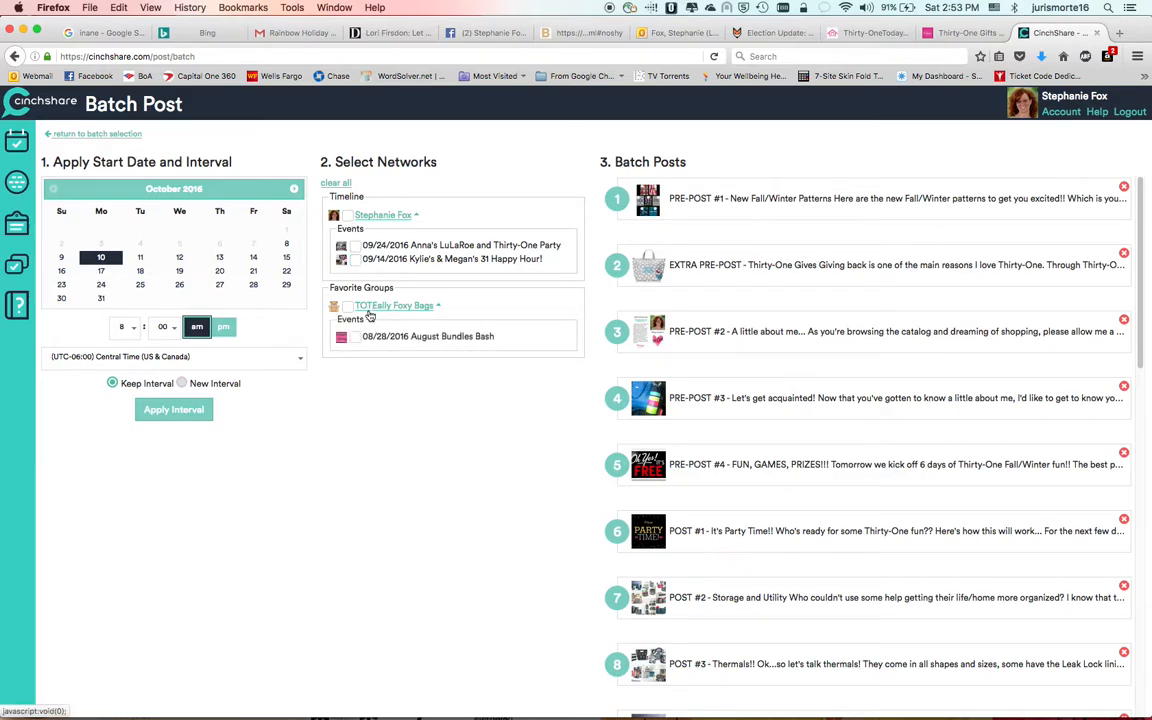
left_click(355, 337)
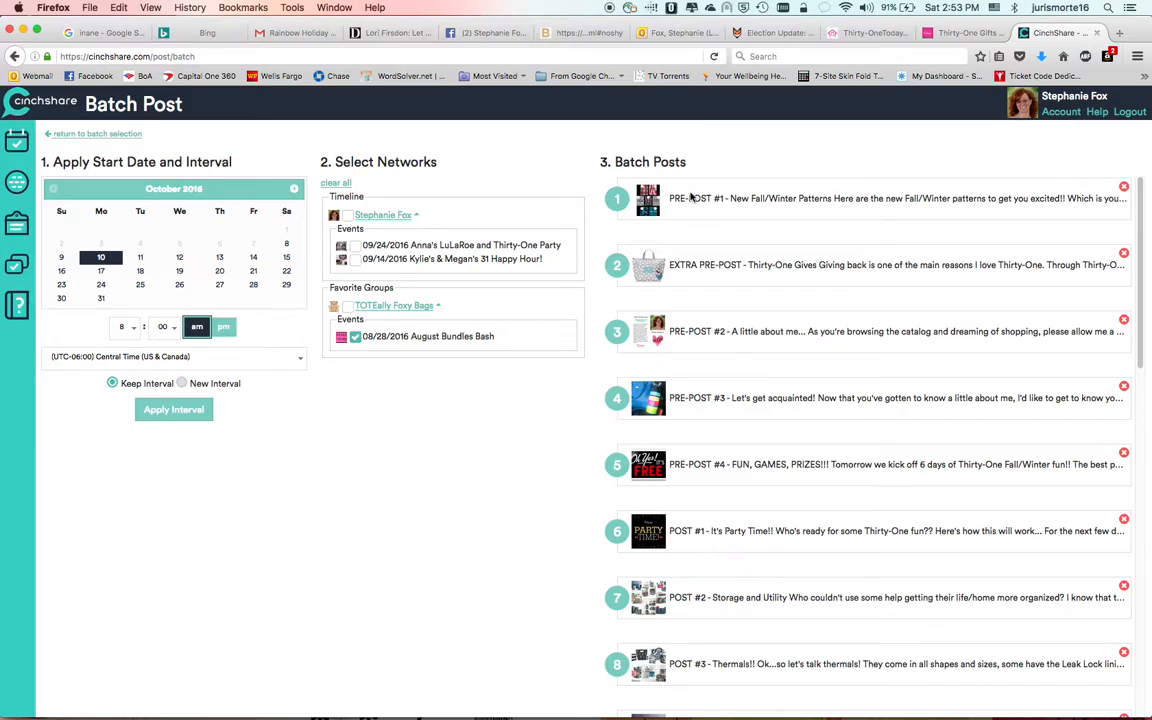
Look over the batch list, apply the kept interval to it, and check the resulting post dates and times
scroll(783, 638, "down", 10)
scroll(783, 638, "up", 10)
scroll(1143, 348, "down", 1)
scroll(1143, 348, "down", 10)
scroll(1143, 348, "up", 10)
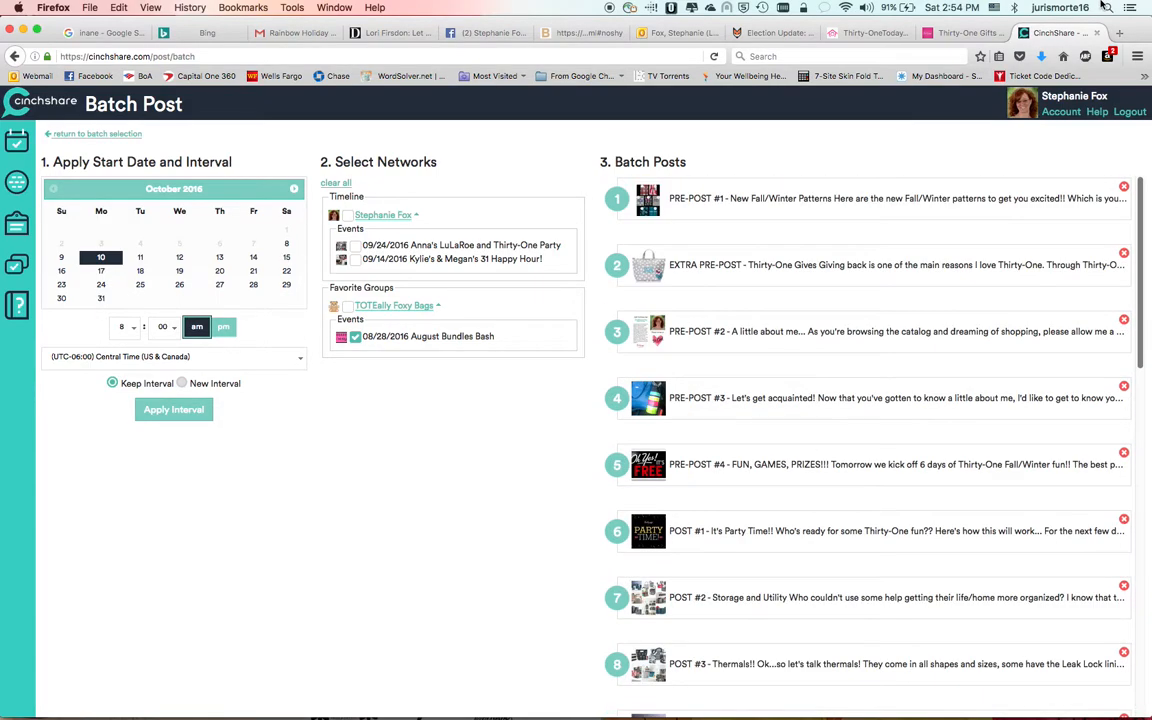
left_click(181, 412)
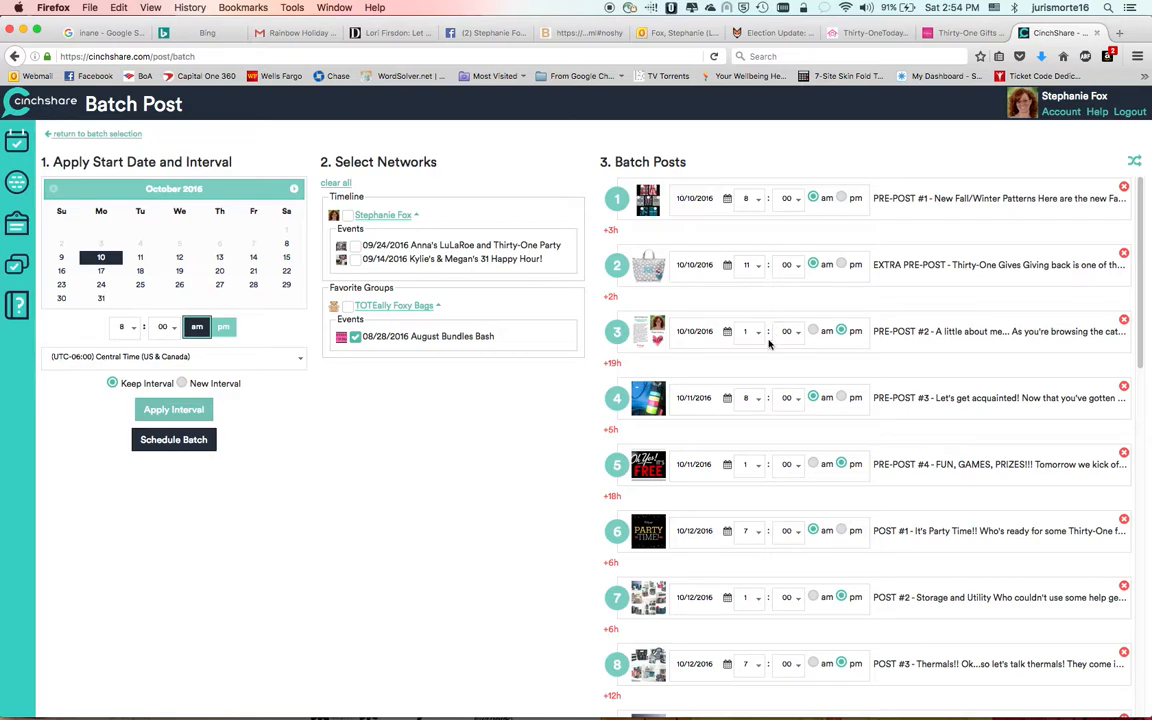
scroll(785, 355, "down", 2)
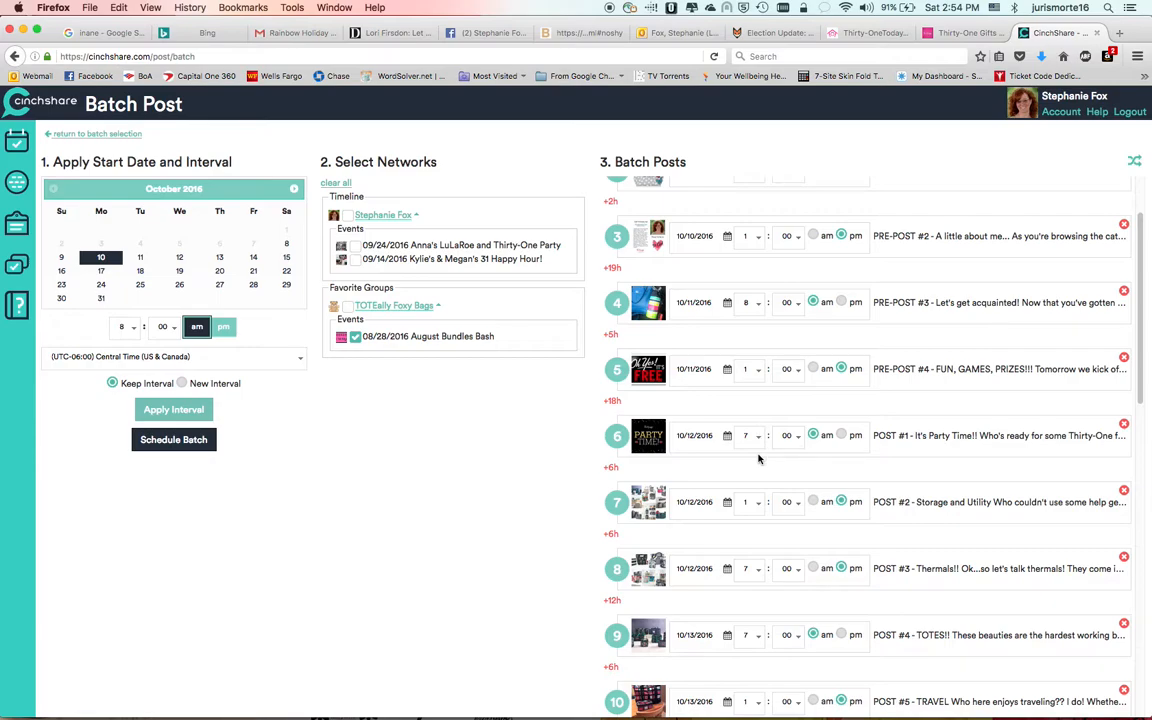
Review the rescheduled dates, times and intervals across the full batch post list
scroll(758, 432, "down", 3)
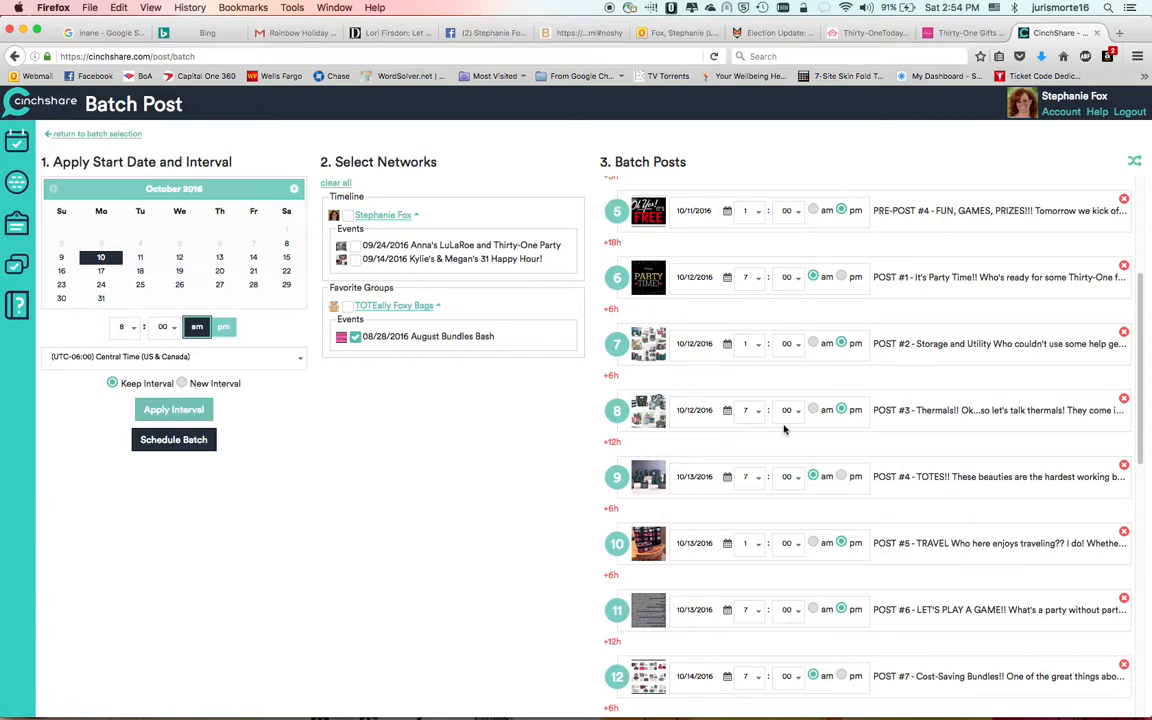
scroll(784, 428, "down", 1)
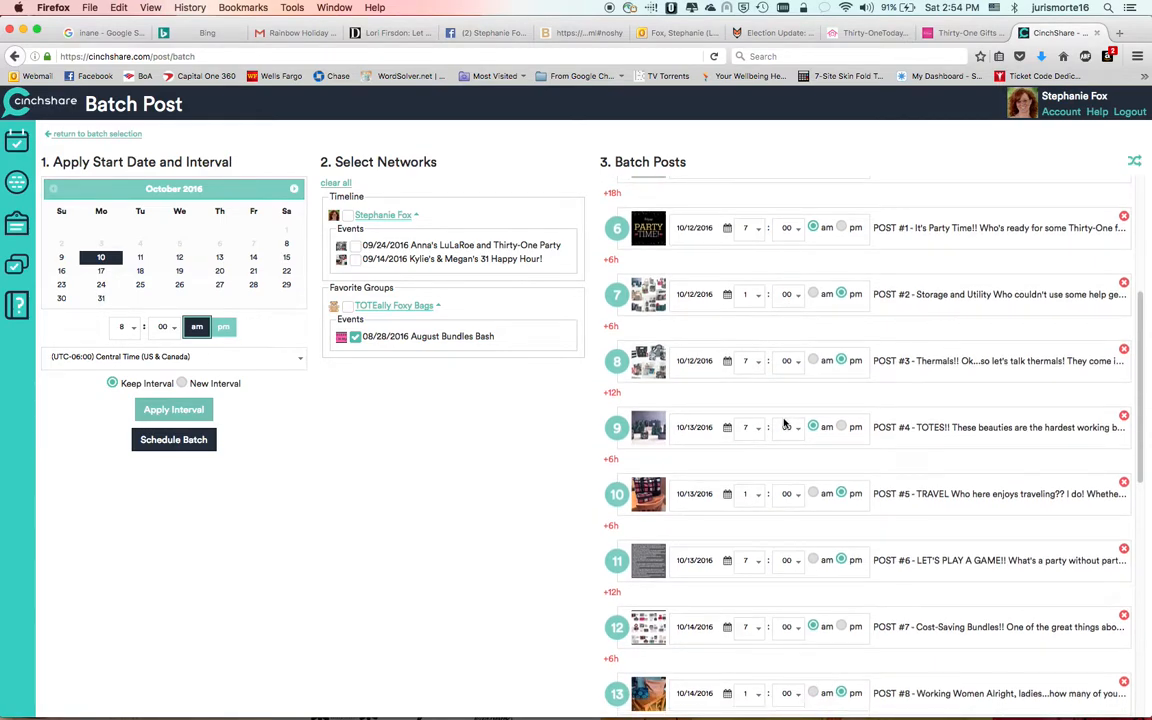
scroll(784, 425, "up", 1)
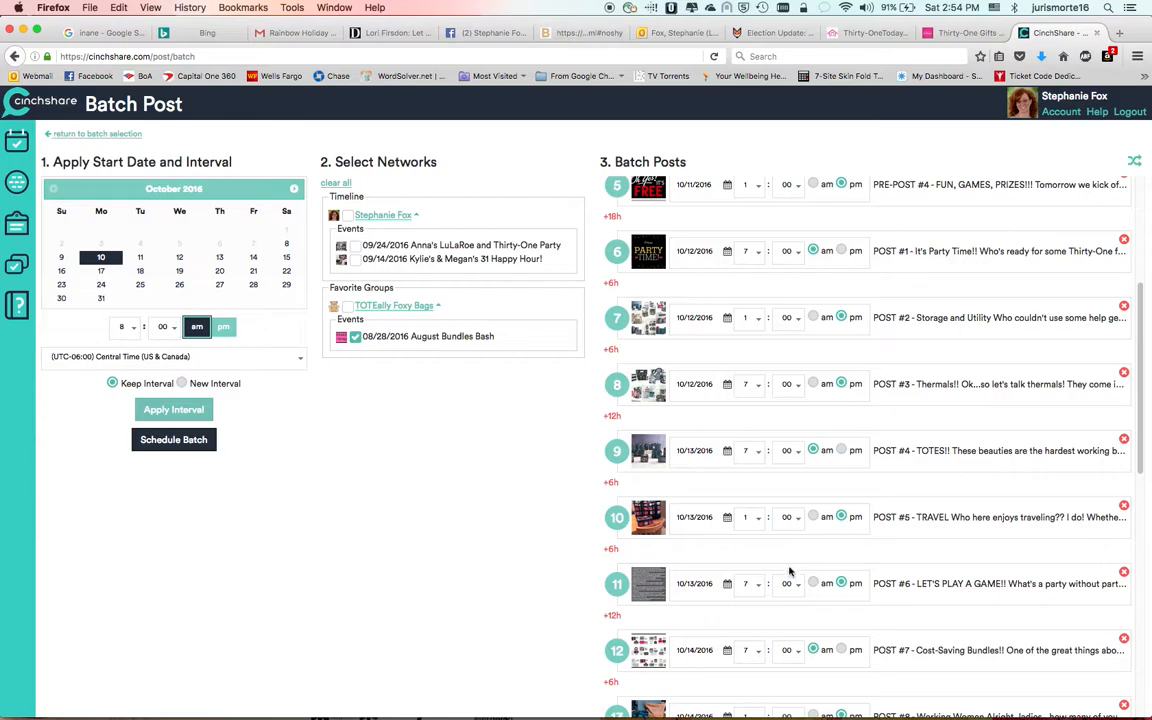
scroll(800, 598, "down", 10)
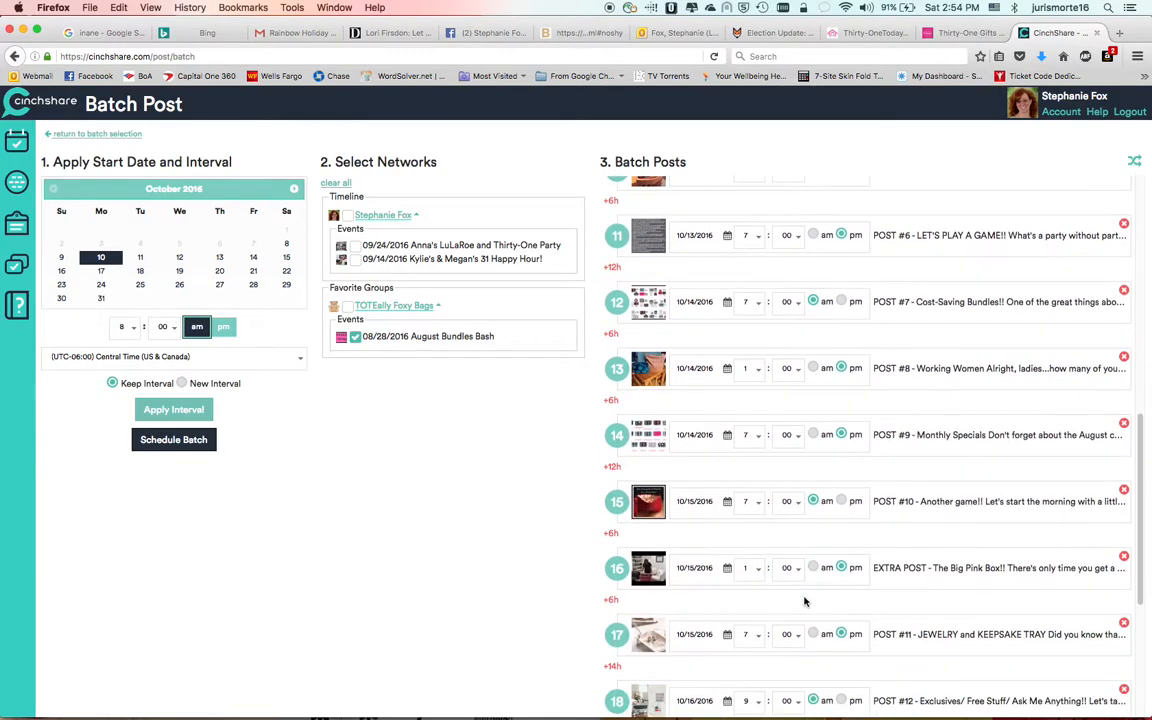
scroll(805, 600, "up", 12)
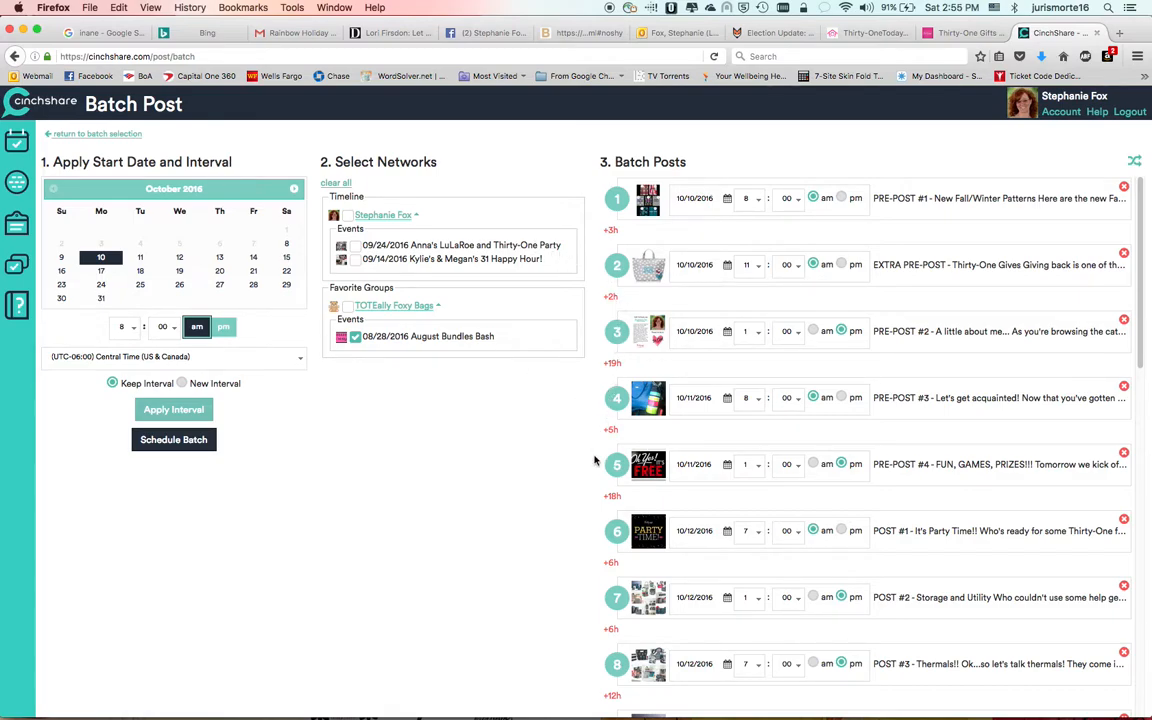
scroll(791, 503, "down", 13)
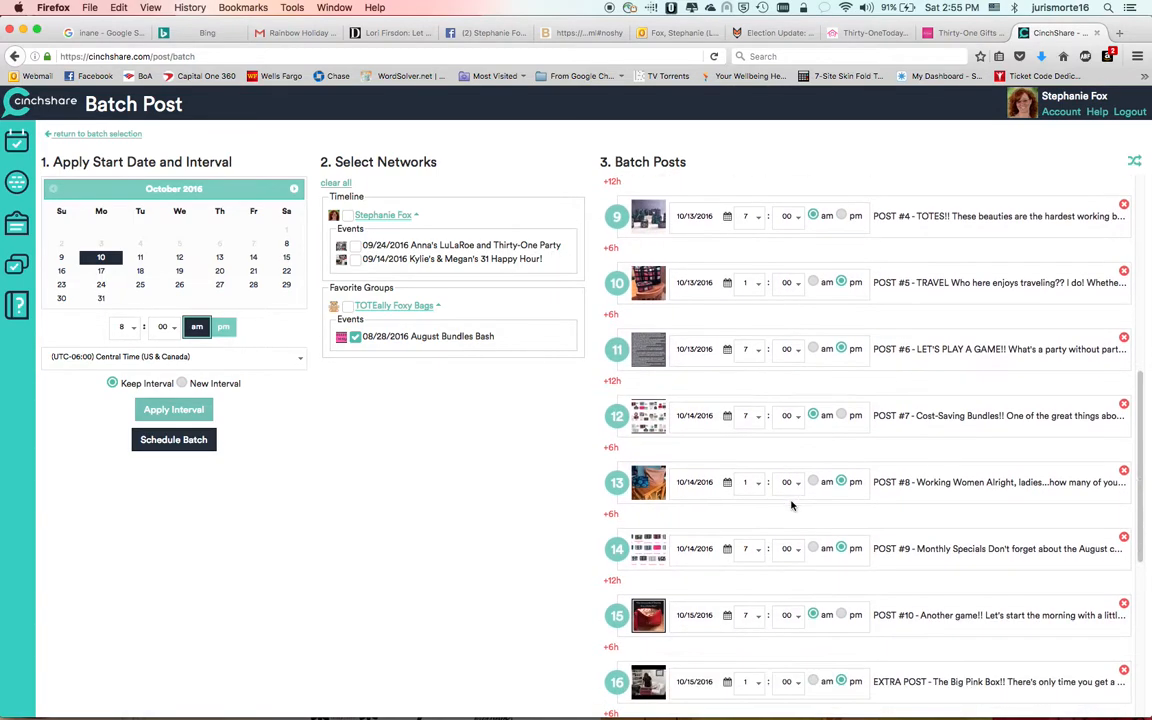
scroll(791, 503, "up", 14)
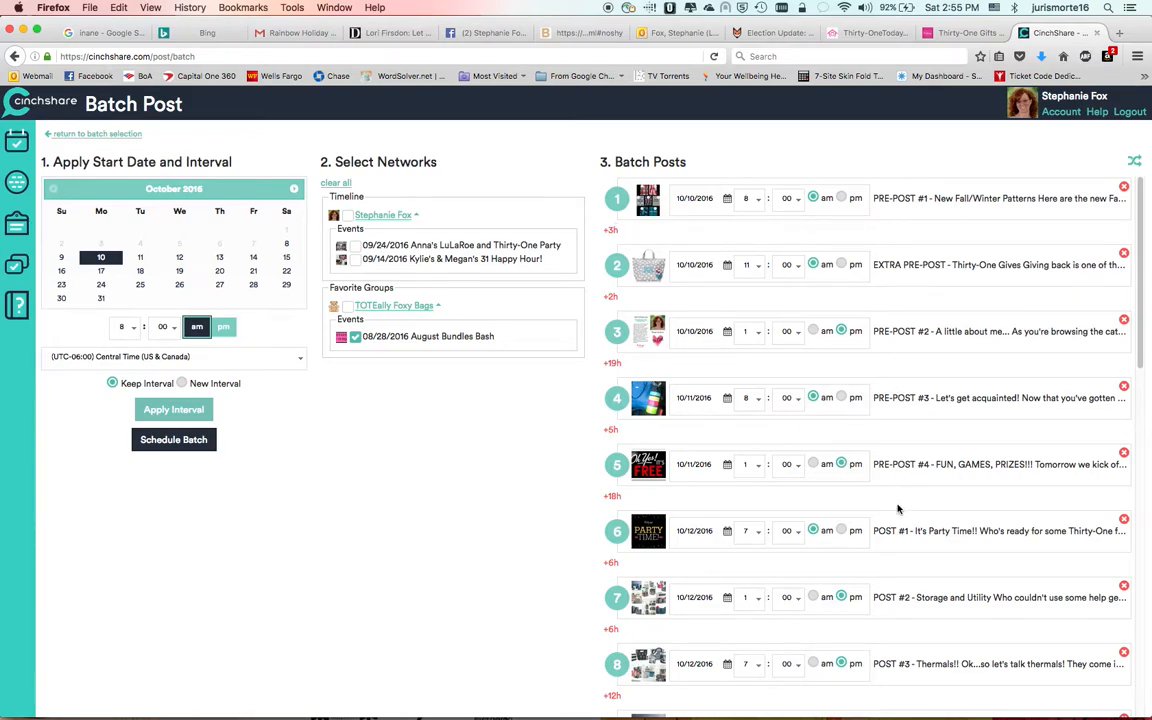
Set the time of PRE-POST #1 in the batch list to 12:00 pm
left_click(758, 200)
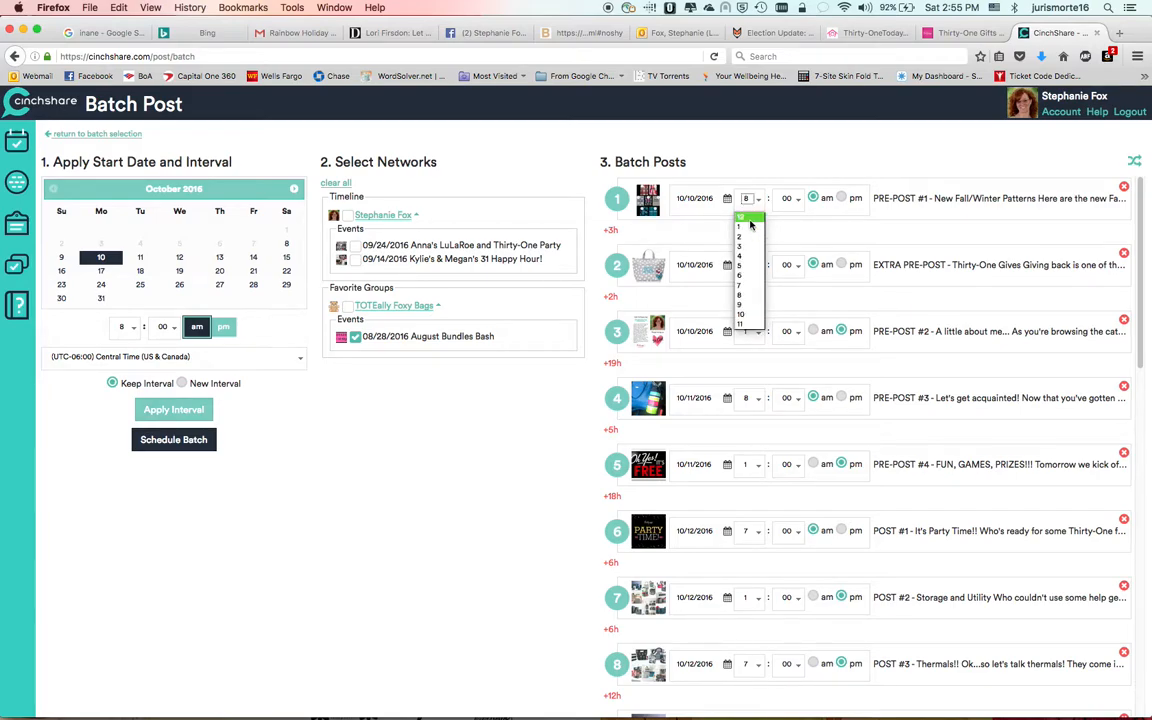
left_click(750, 219)
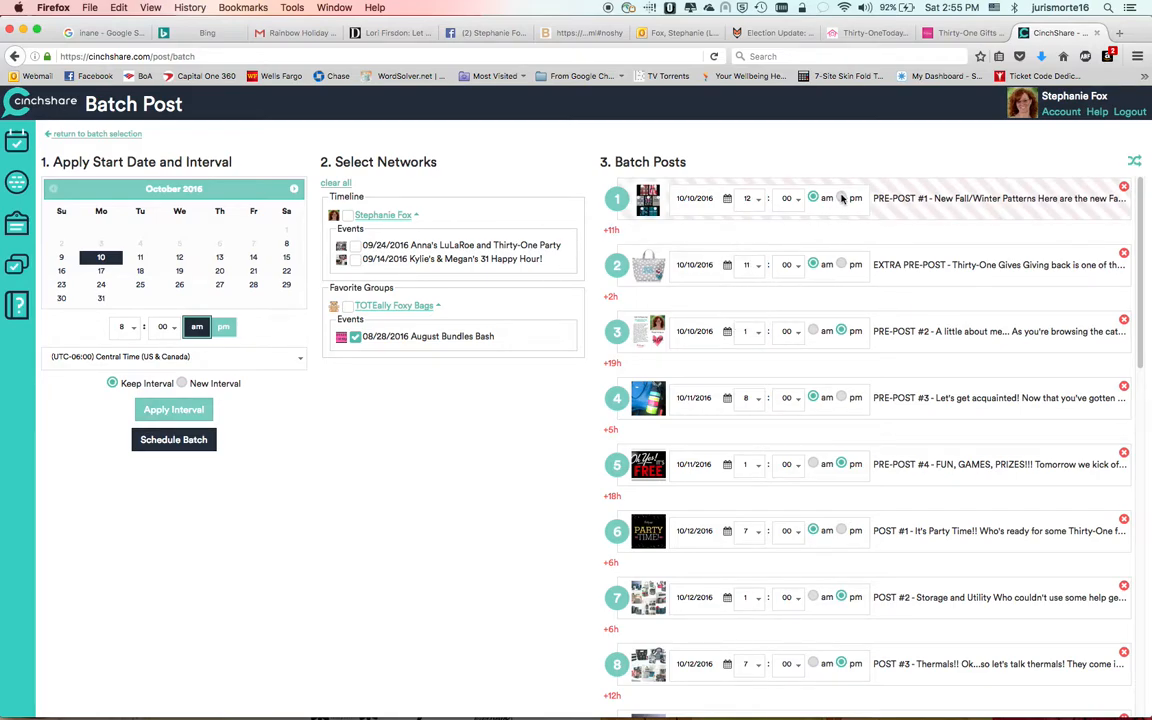
left_click(842, 198)
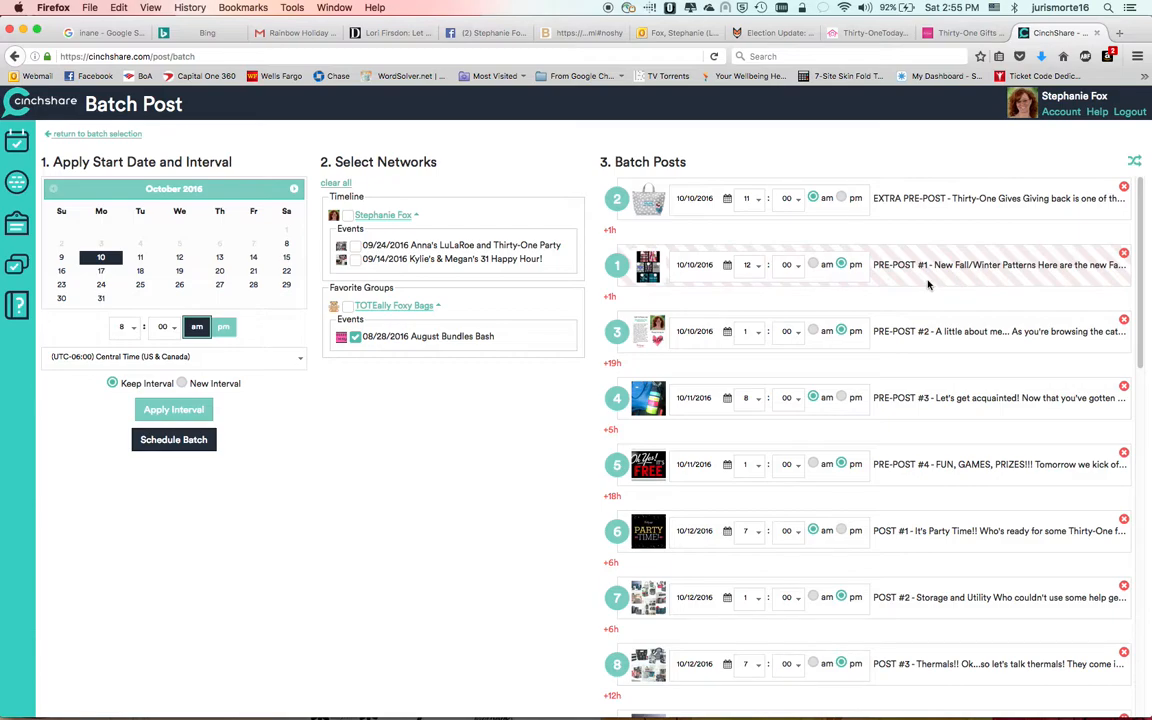
Set the time of PRE-POST #1 on 10/10/2016 to 7:00 am
left_click(757, 266)
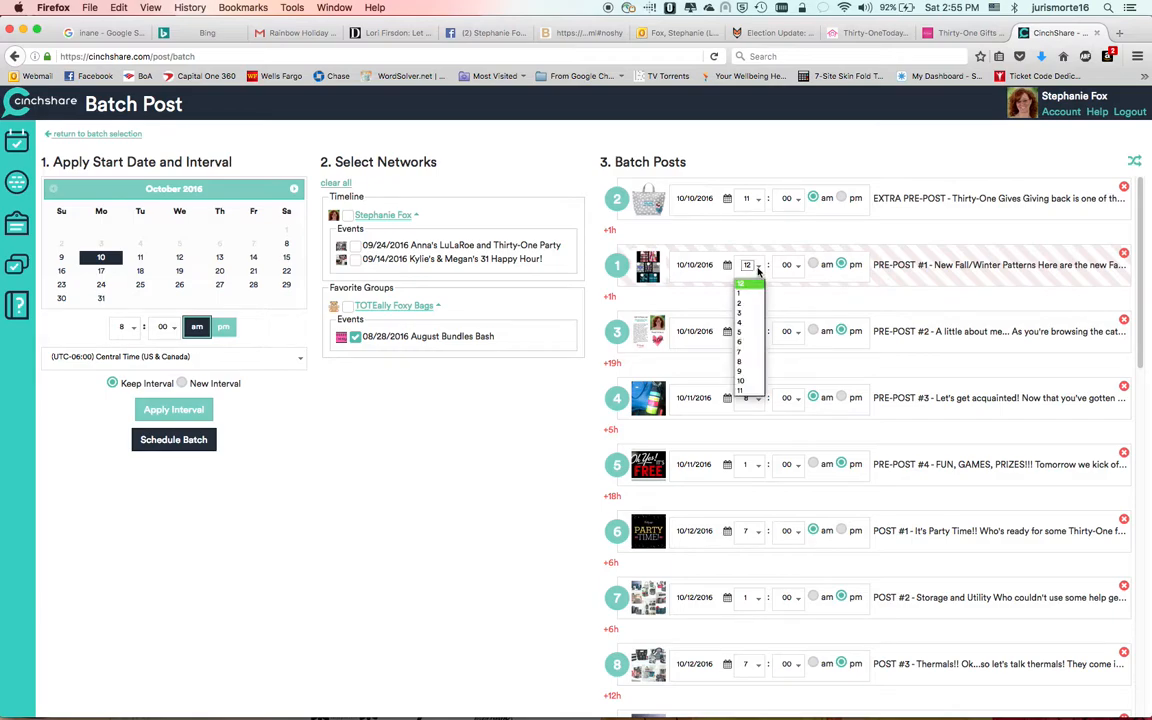
left_click(752, 354)
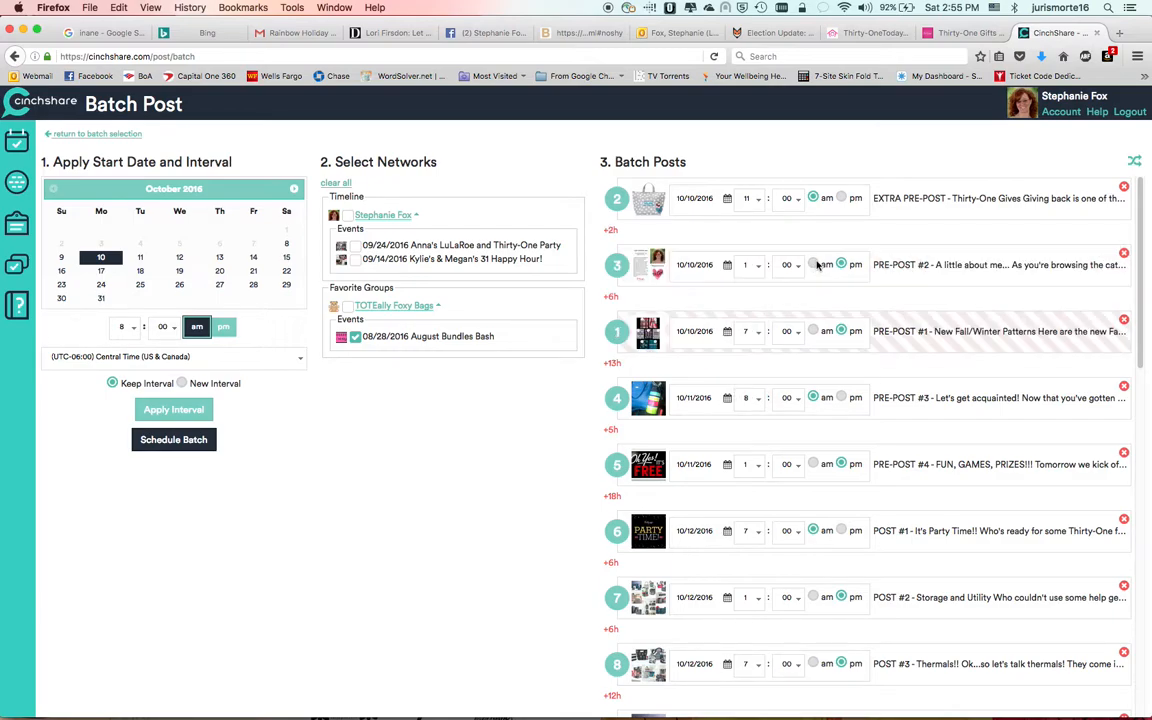
left_click(814, 331)
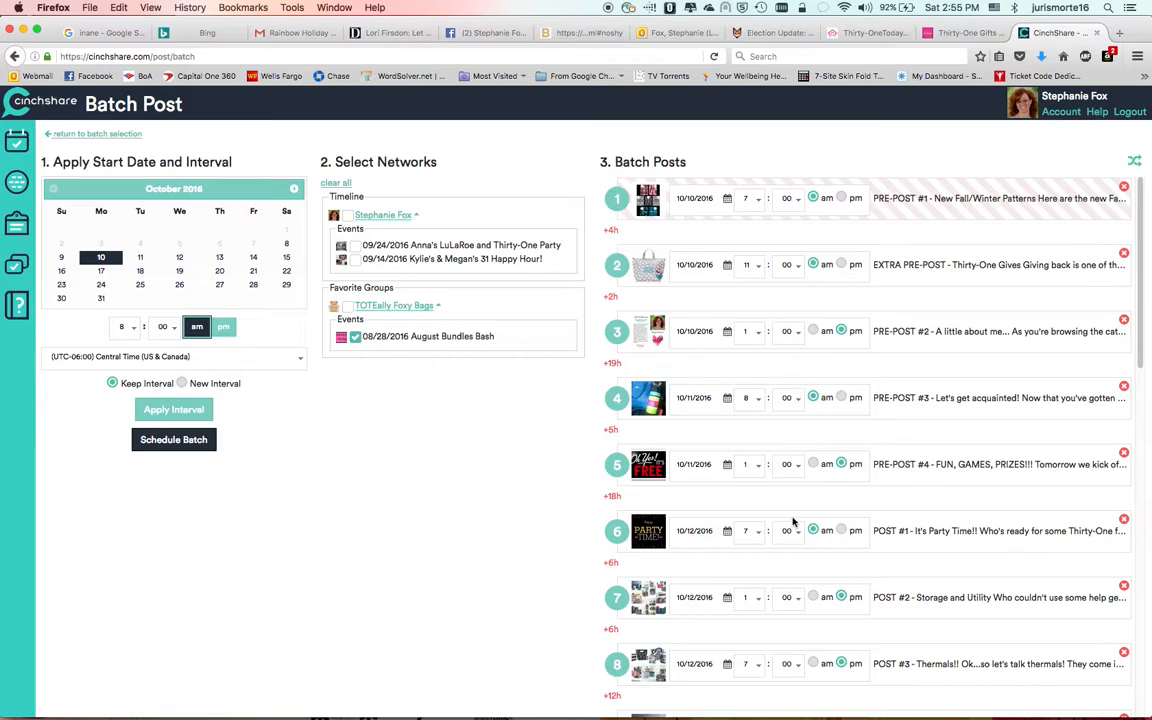
Check the remaining batch posts and schedule the whole batch
scroll(747, 588, "down", 10)
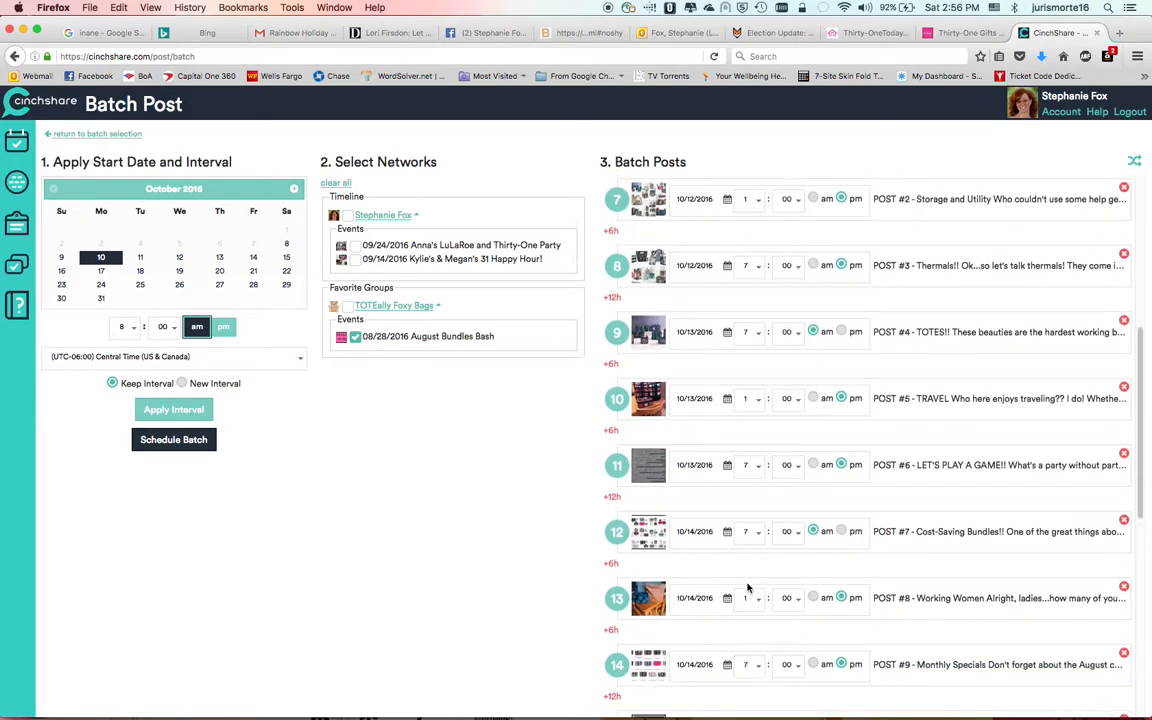
scroll(747, 588, "up", 10)
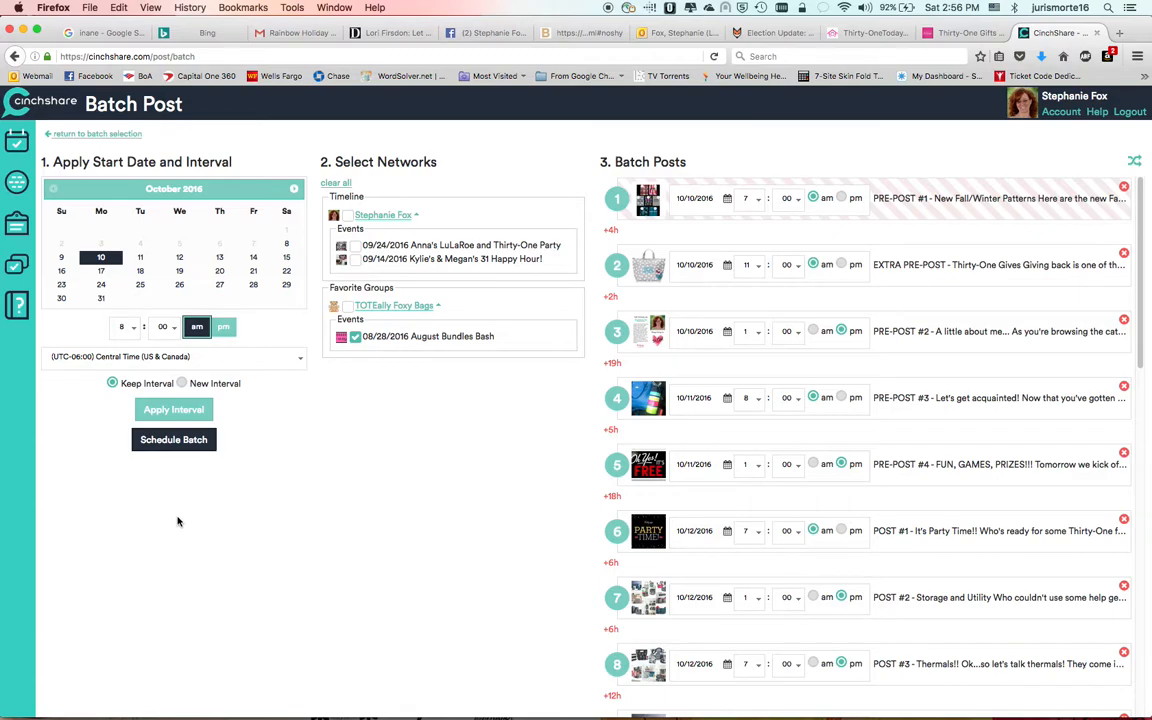
left_click(199, 441)
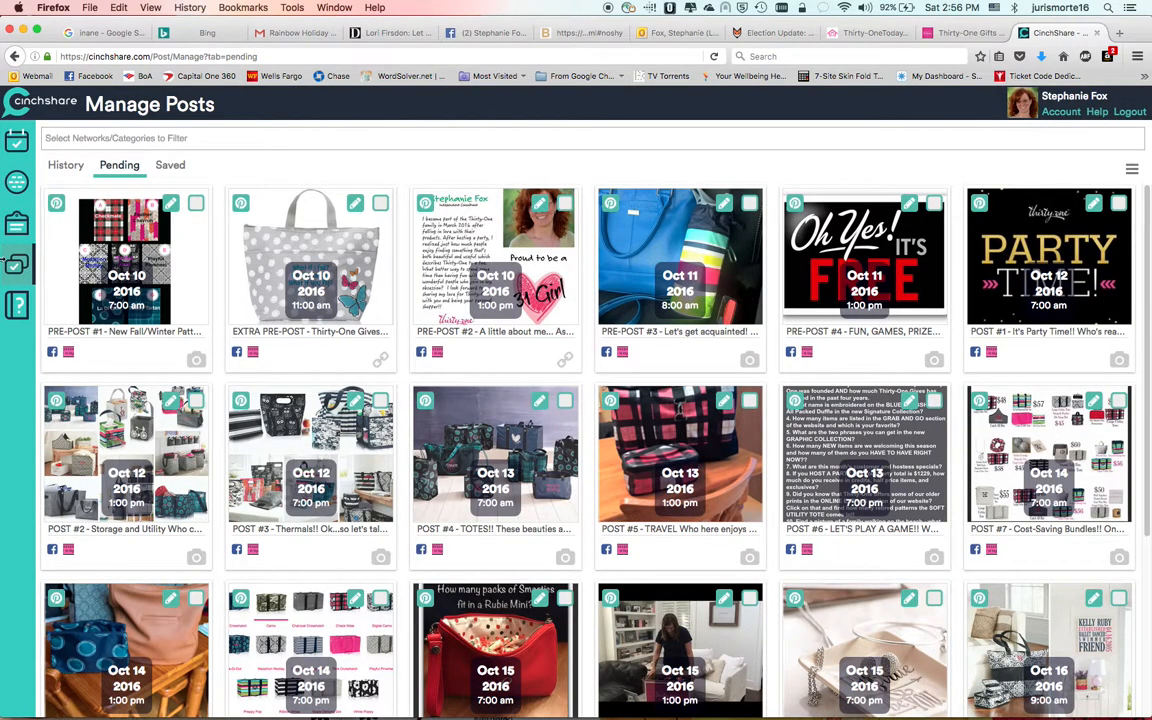
Go to Schedule a Post and look through the upcoming items and their scheduled dates
left_click(13, 147)
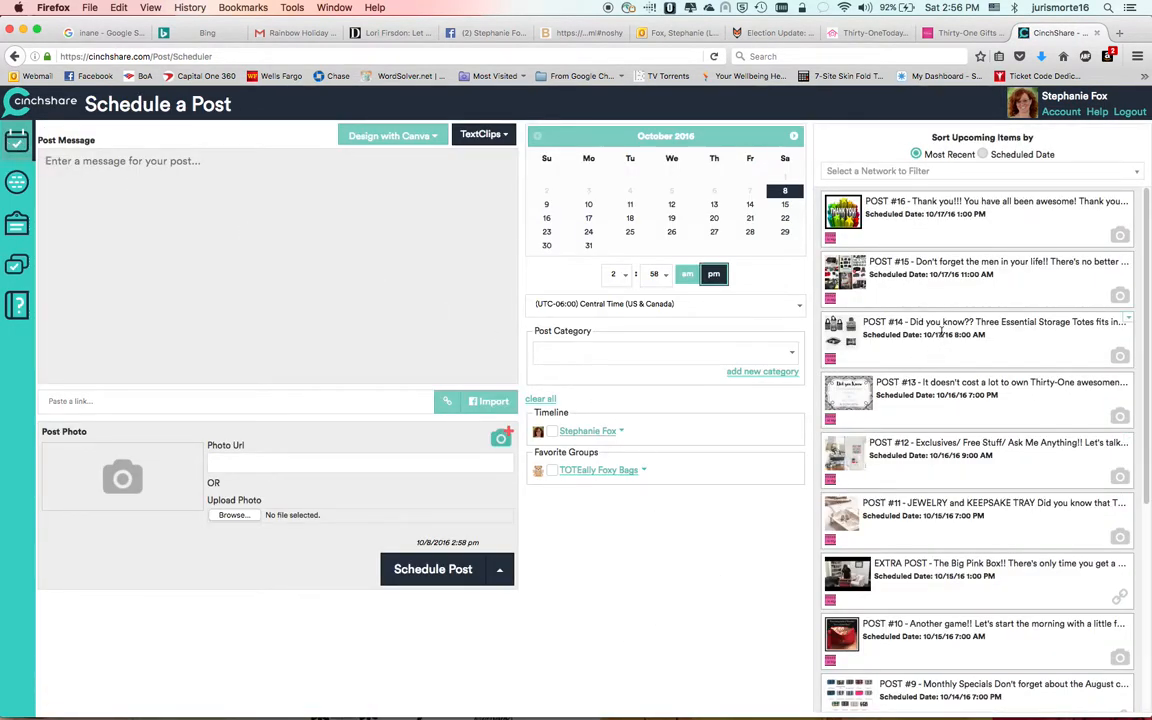
scroll(907, 371, "down", 10)
scroll(942, 337, "down", 1)
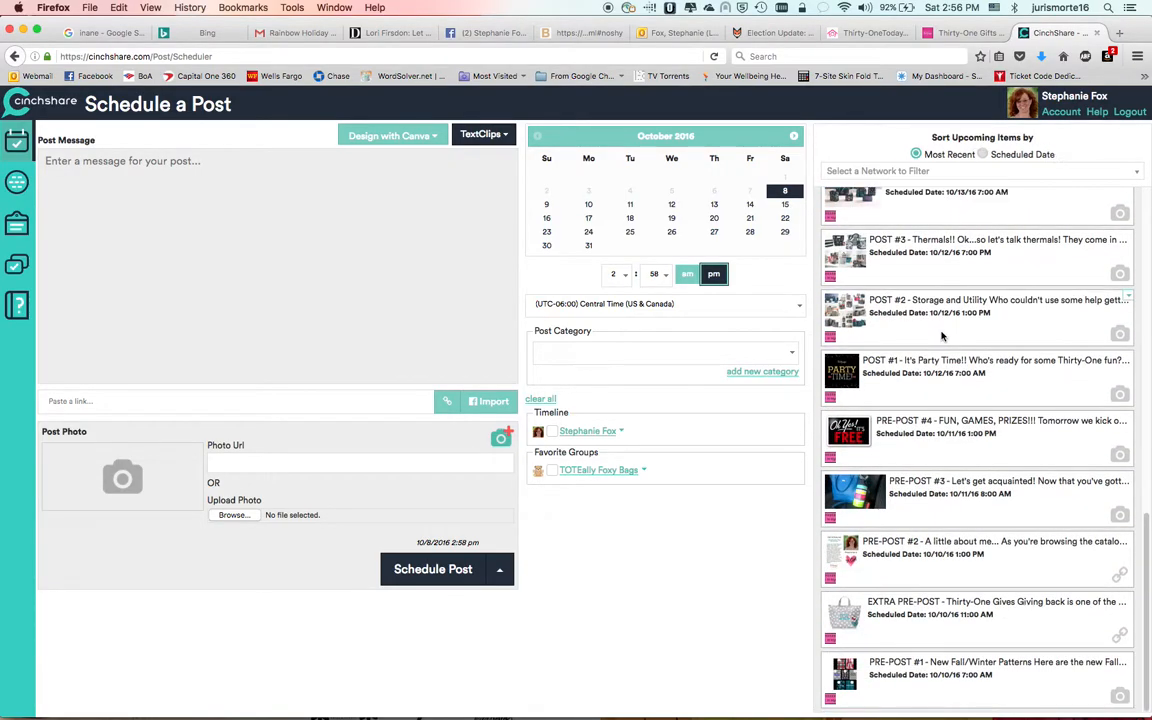
scroll(942, 337, "up", 10)
scroll(942, 337, "down", 10)
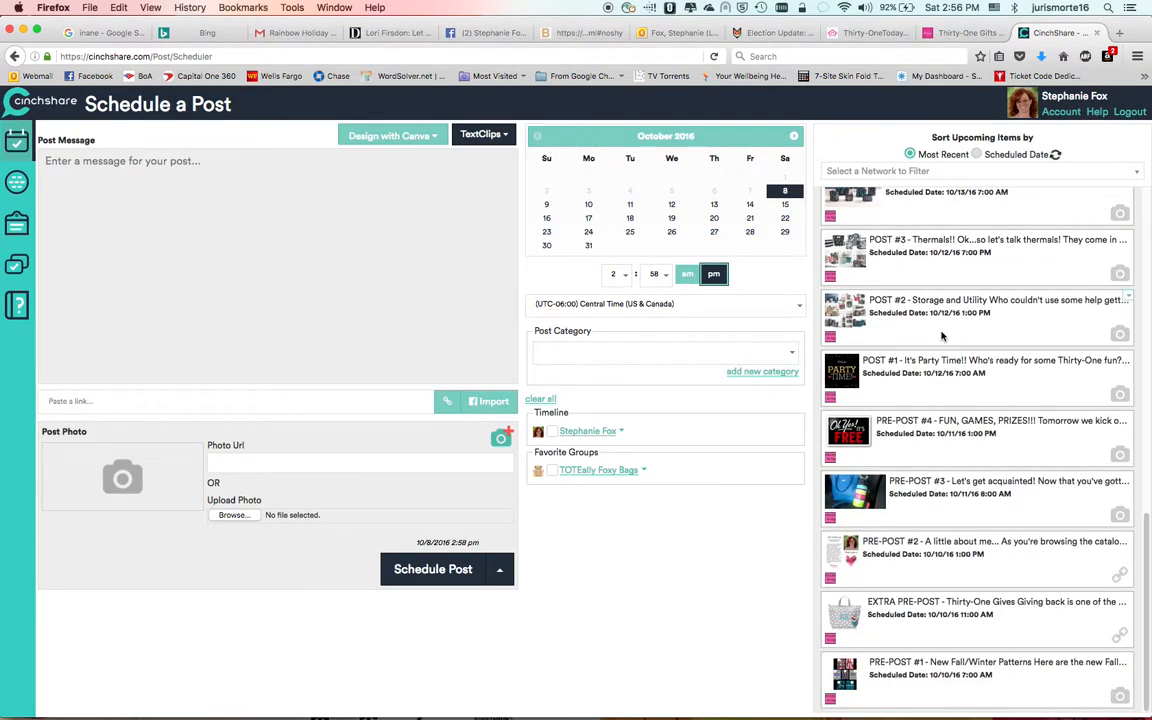
scroll(942, 337, "up", 10)
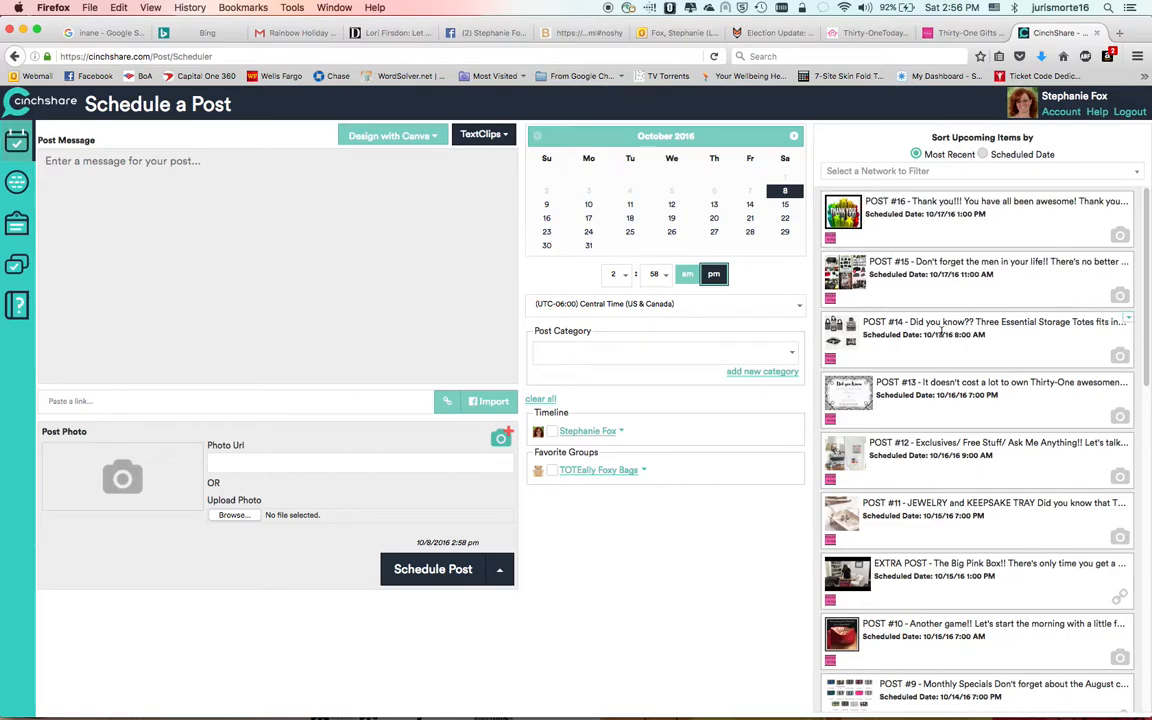
scroll(942, 334, "down", 10)
scroll(942, 334, "up", 10)
scroll(942, 337, "down", 10)
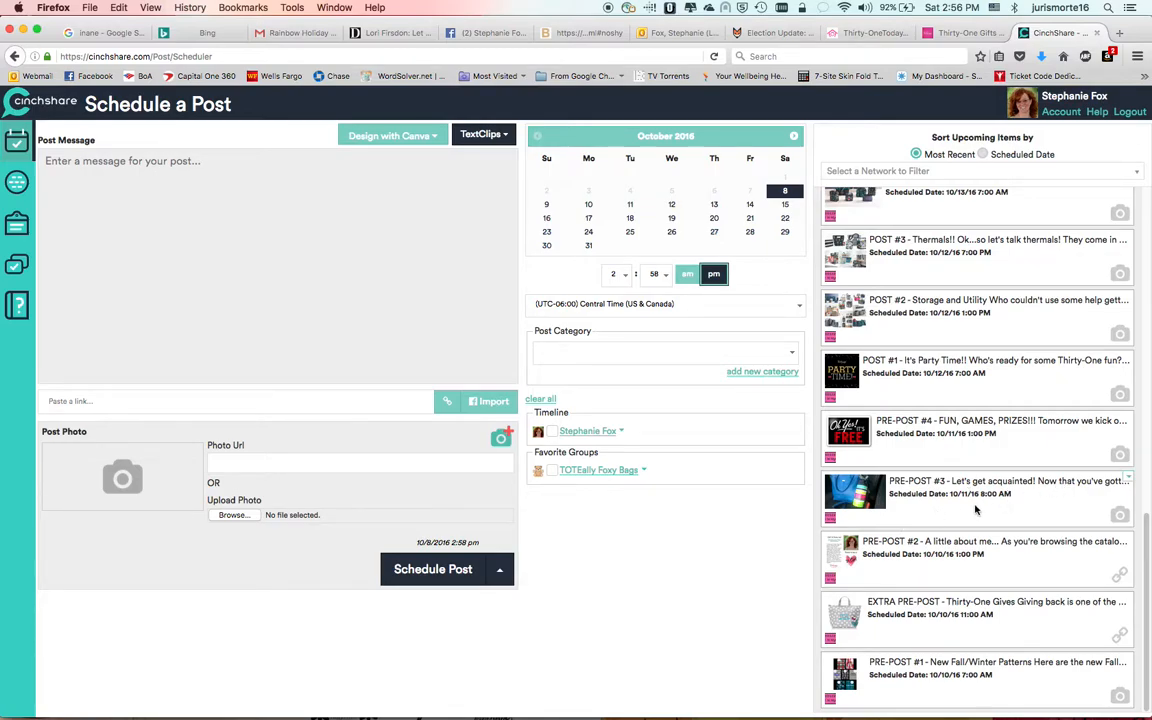
Edit the upcoming PRE-POST #3, replace the hostess's first name in question 2 with the new hostess's, and schedule the post again
left_click(1127, 480)
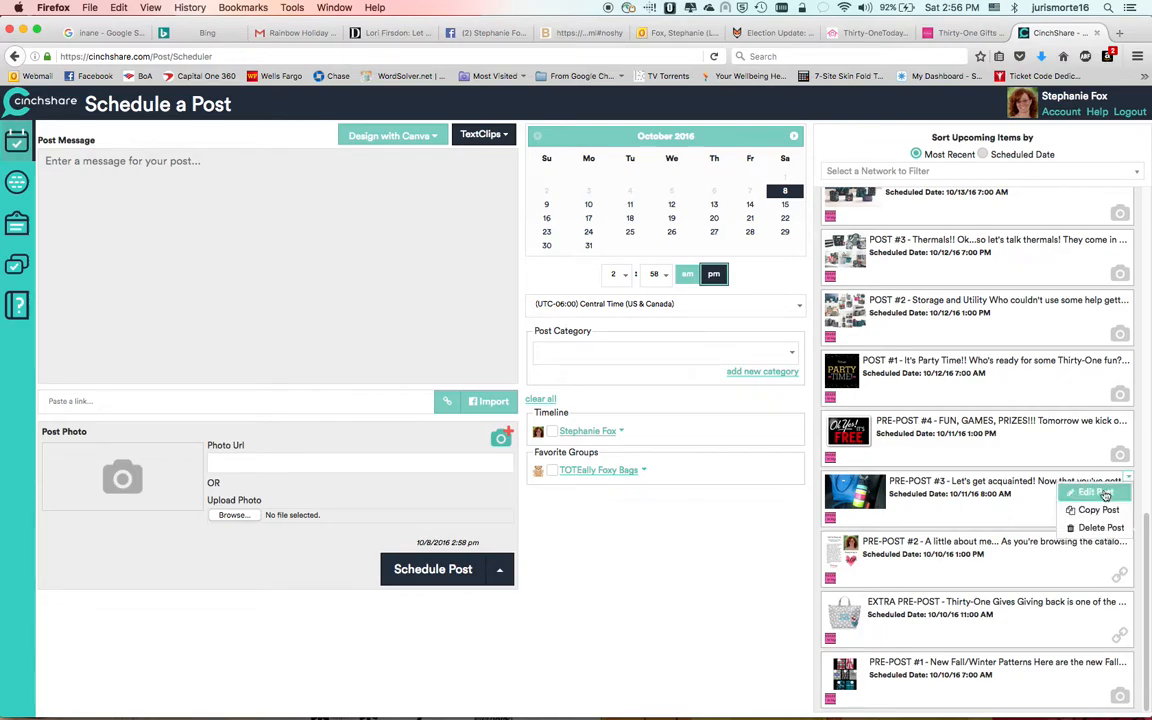
left_click(1105, 492)
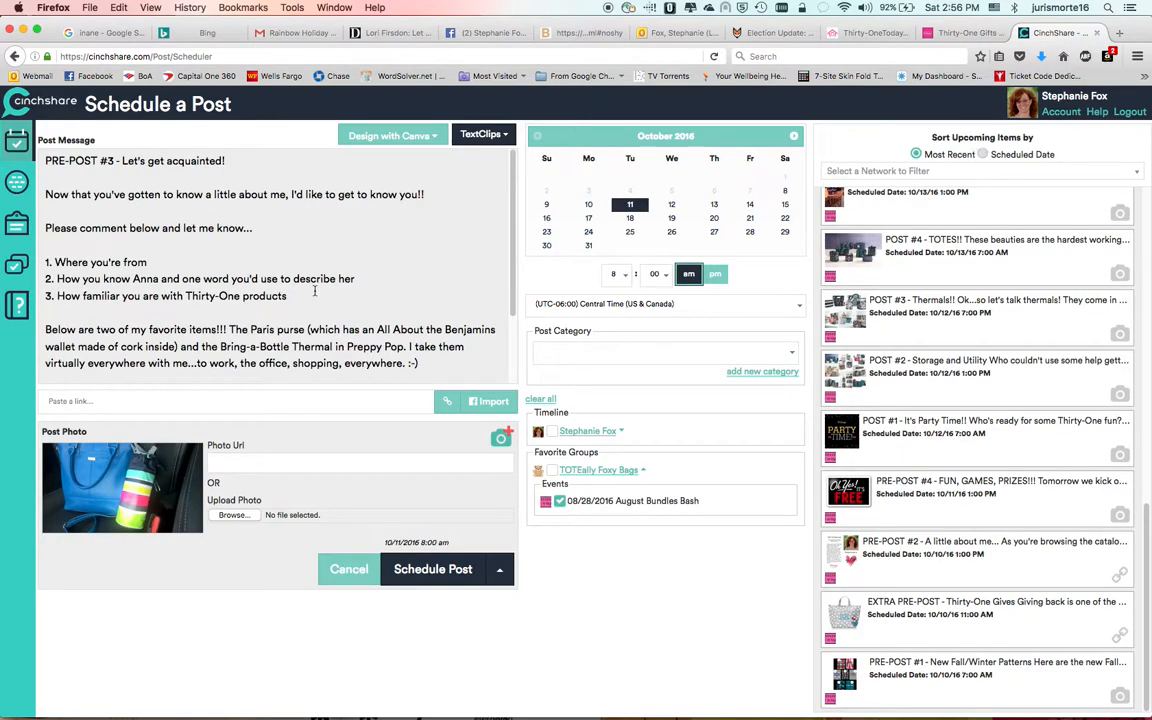
left_click(159, 279)
key("BackSpace")
key("BackSpace")
key("BackSpace")
key("BackSpace")
type("Julie")
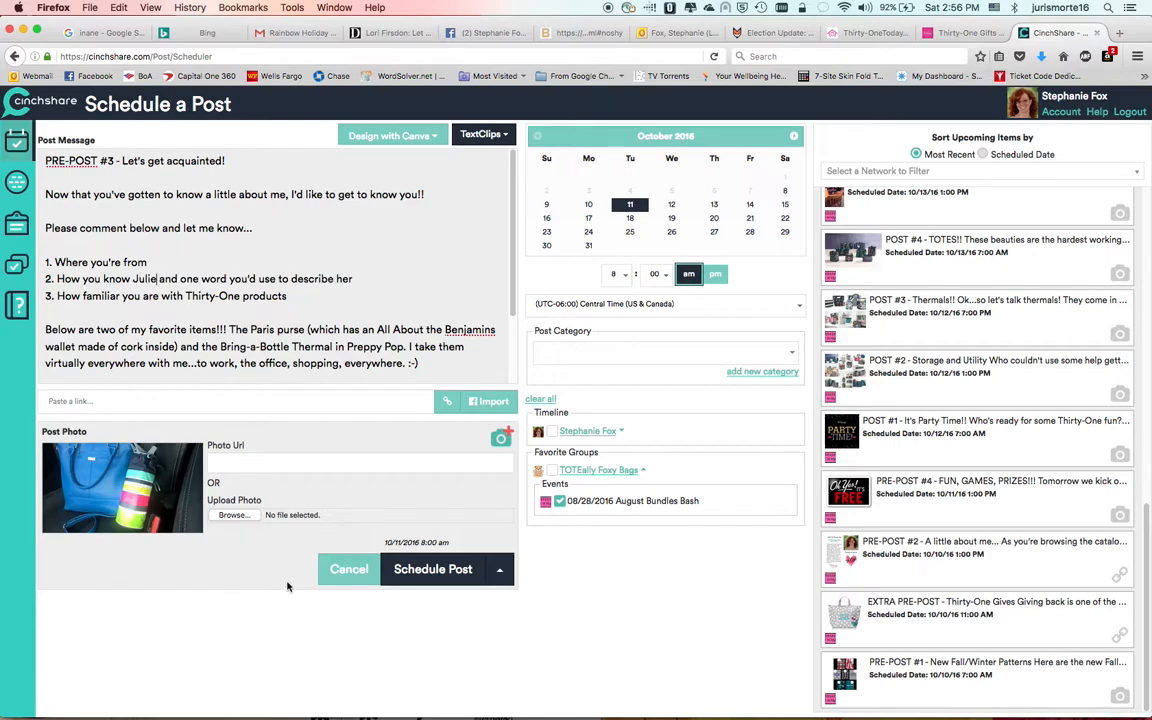
left_click(415, 579)
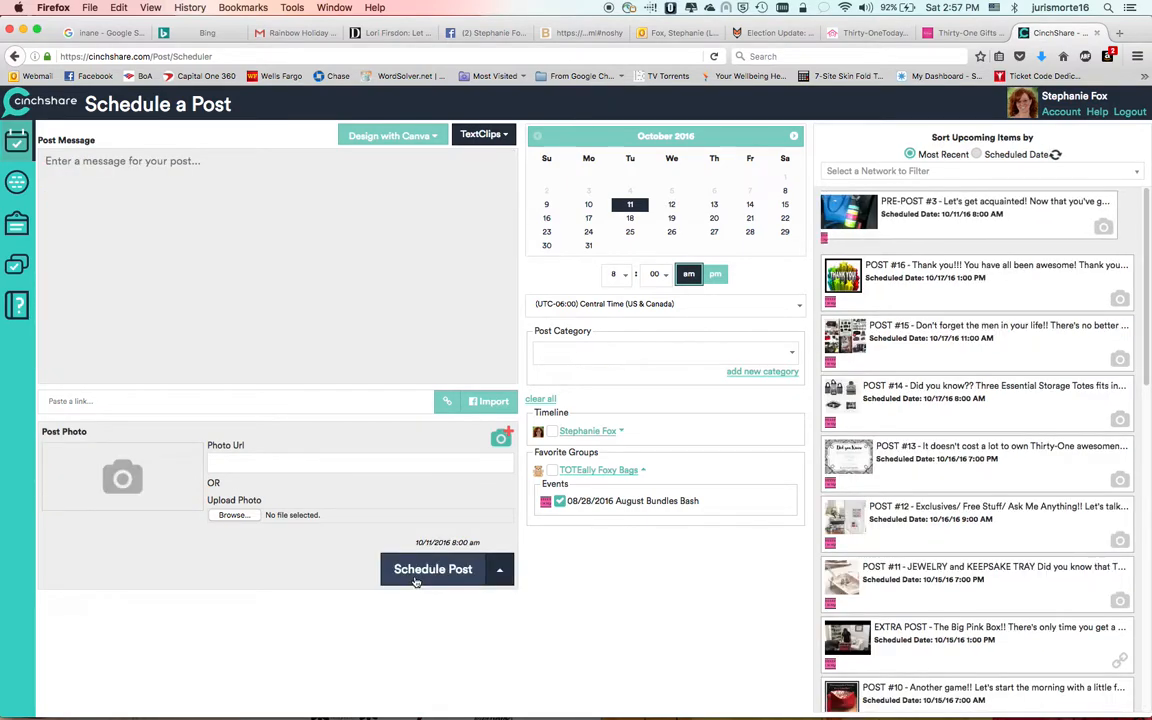